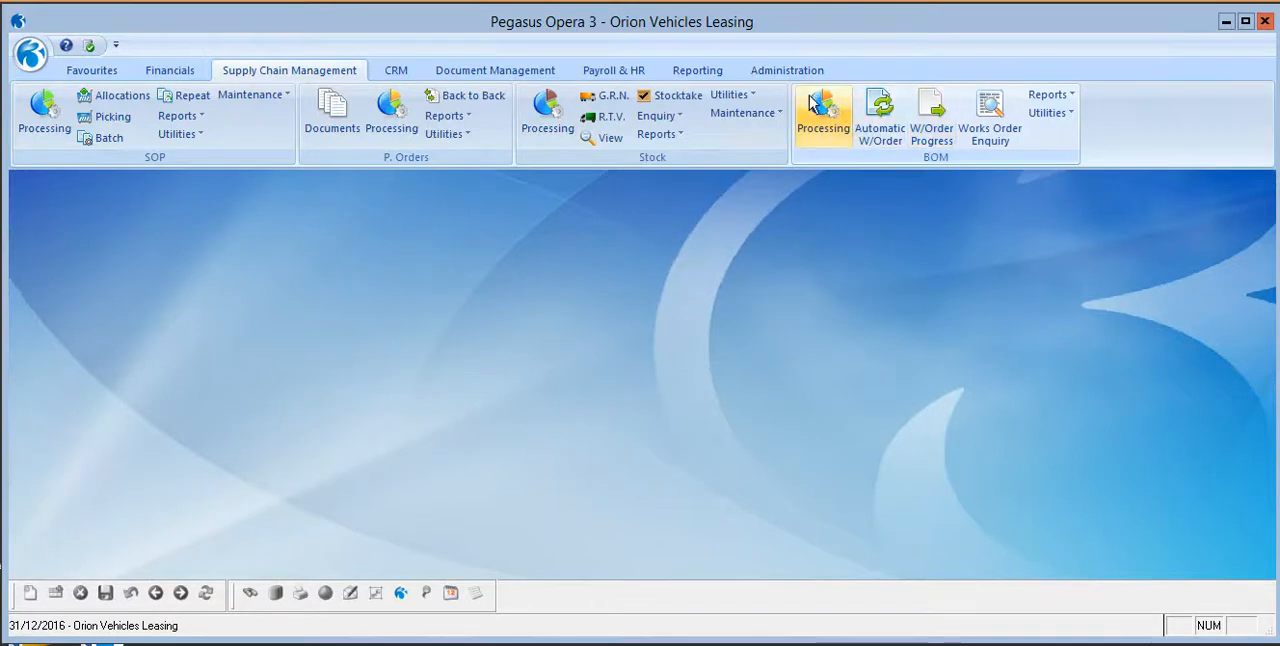
Start a system backup for Orion Vehicles Leasing (Z) and exclude all additional files and folders.
{"action": "left_click", "coordinate": [806, 73]}
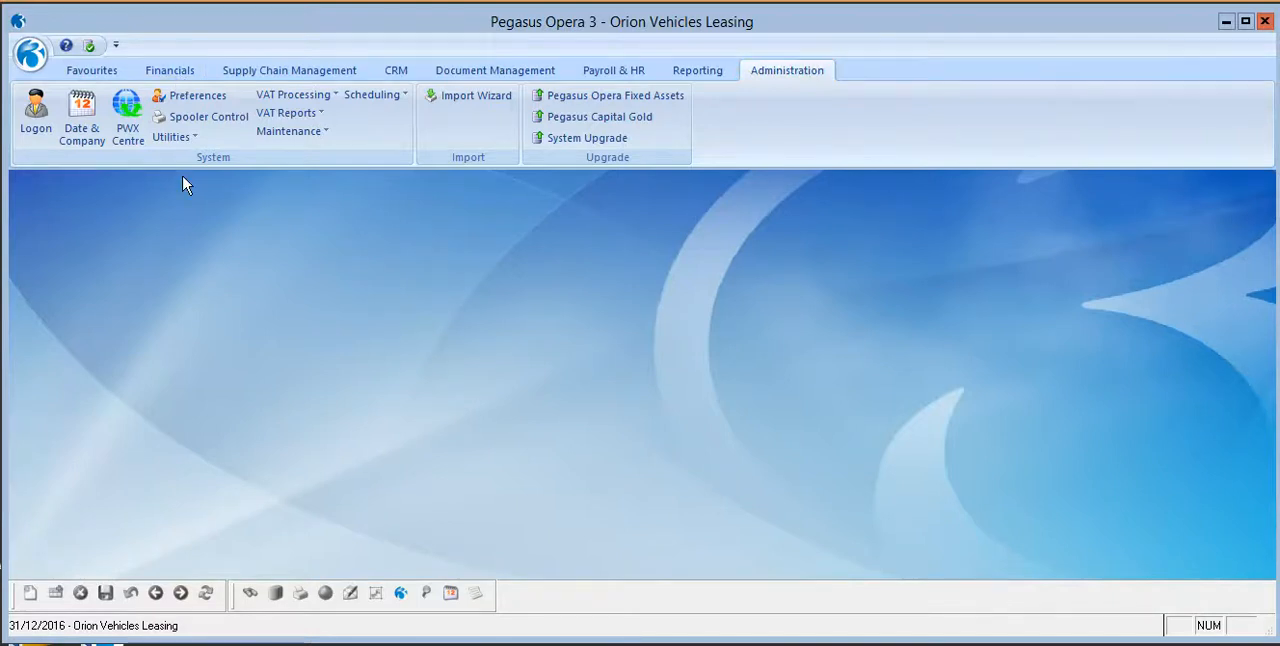
{"action": "left_click", "coordinate": [188, 137]}
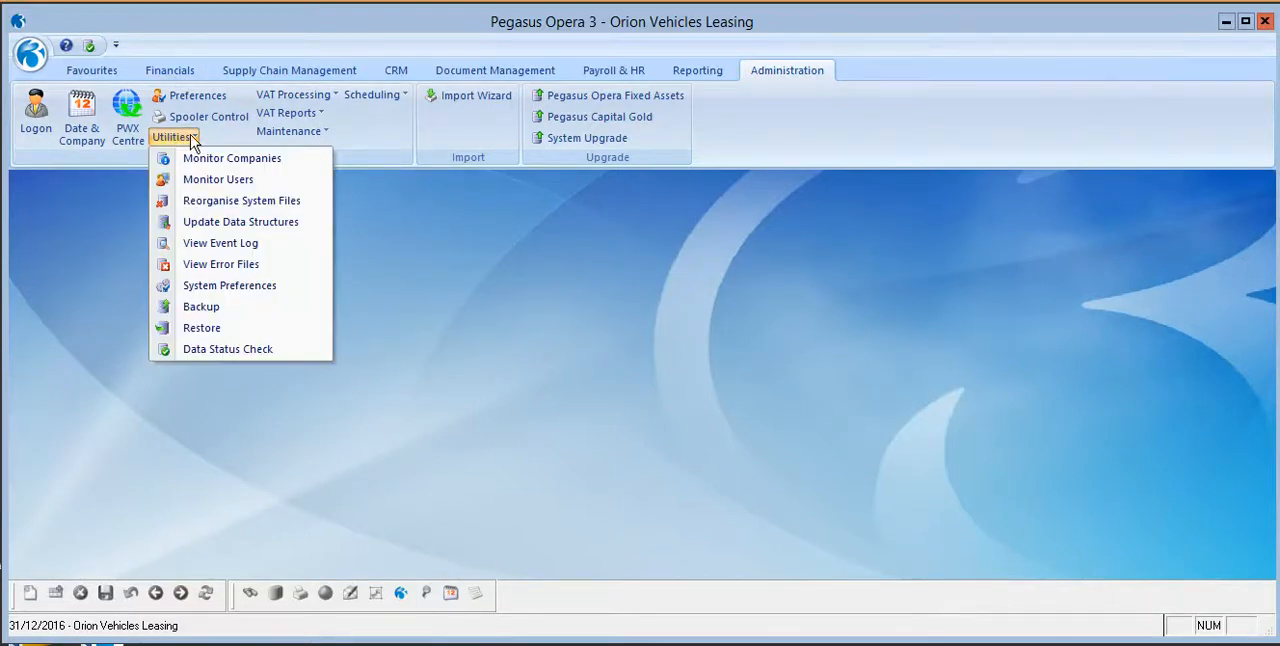
{"action": "left_click", "coordinate": [180, 306]}
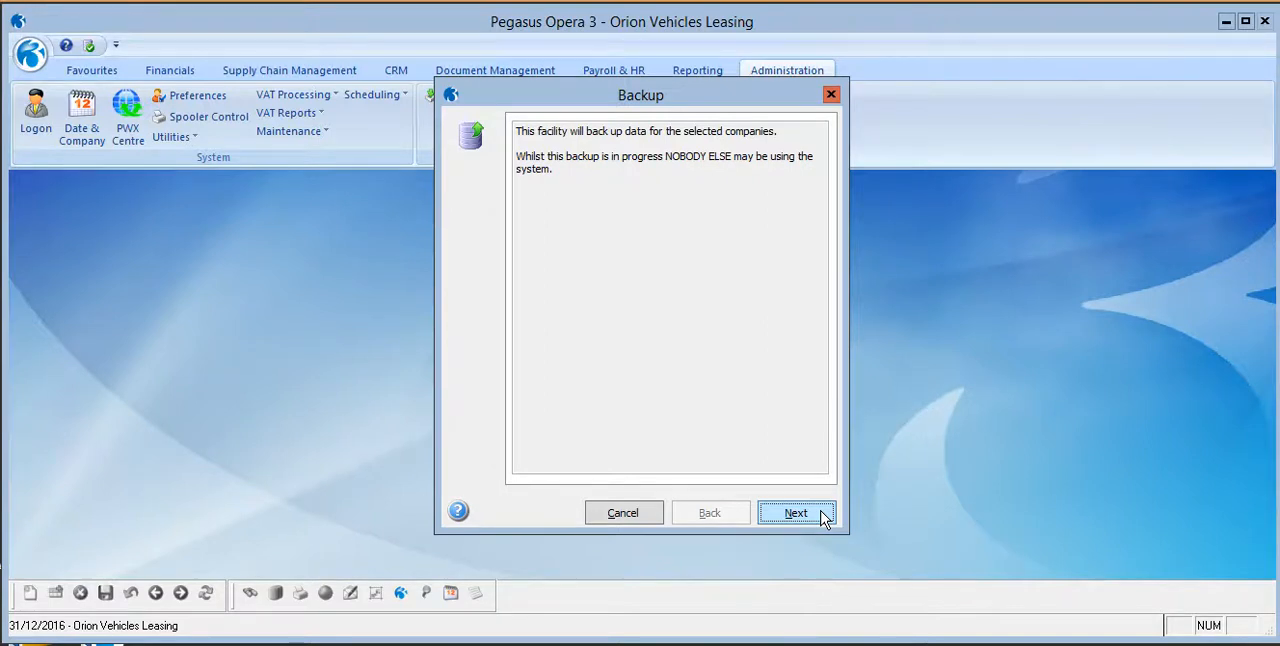
{"action": "left_click", "coordinate": [791, 516]}
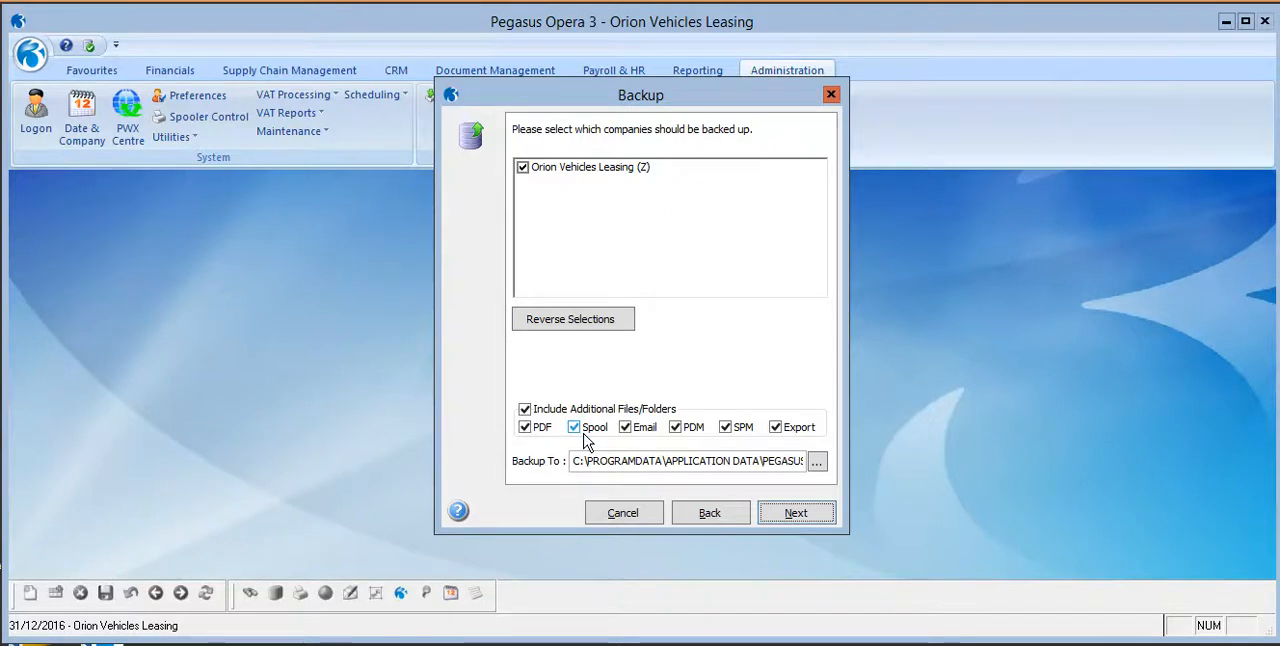
{"action": "left_click", "coordinate": [525, 410]}
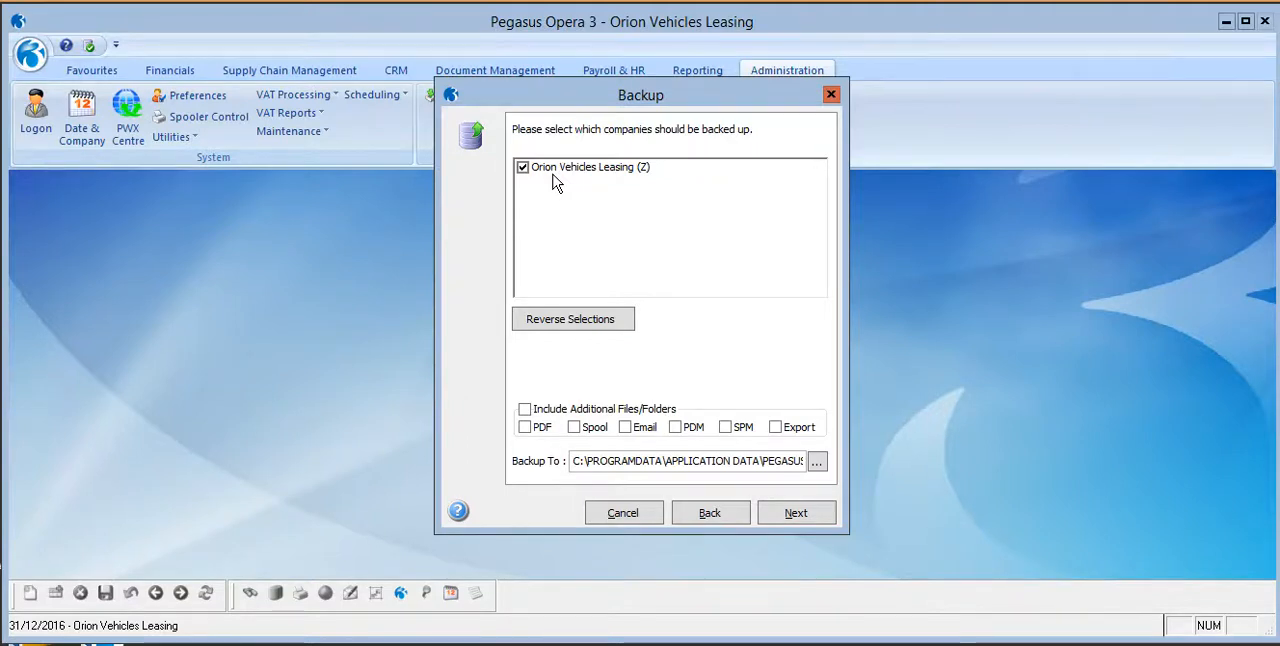
Copy the backup destination path, run the backup and close the wizard.
{"action": "left_click_drag", "start_coordinate": [575, 461], "coordinate": [824, 454]}
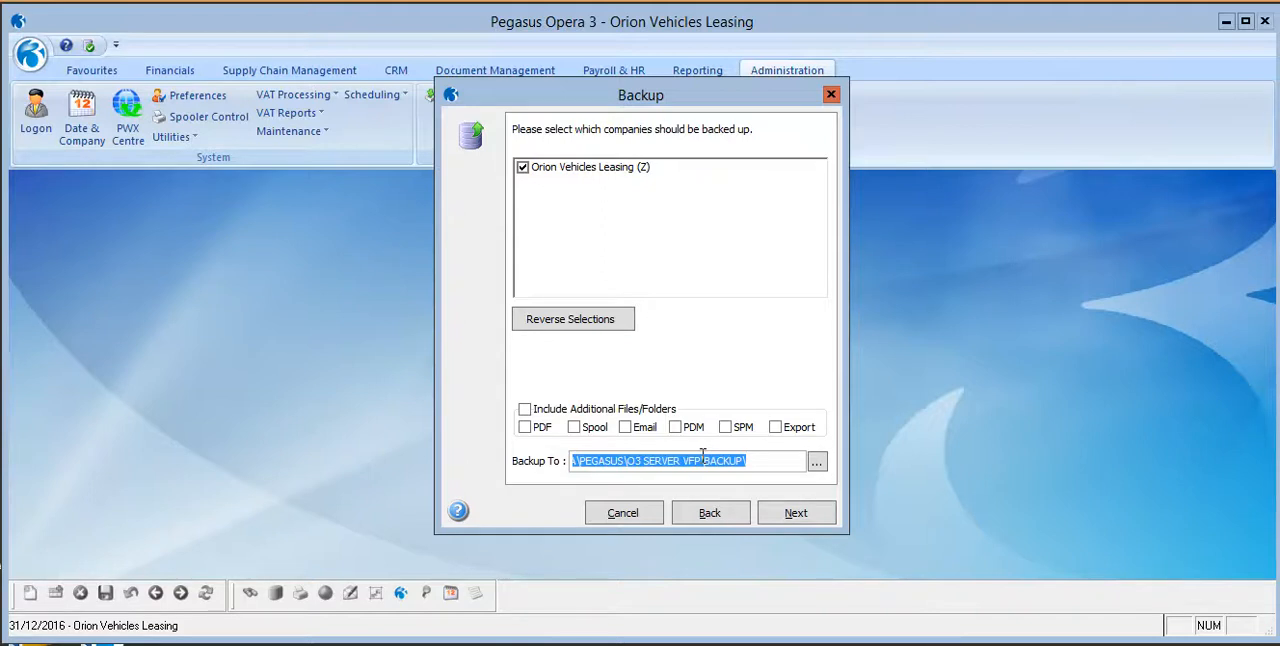
{"action": "key", "text": "ctrl+c"}
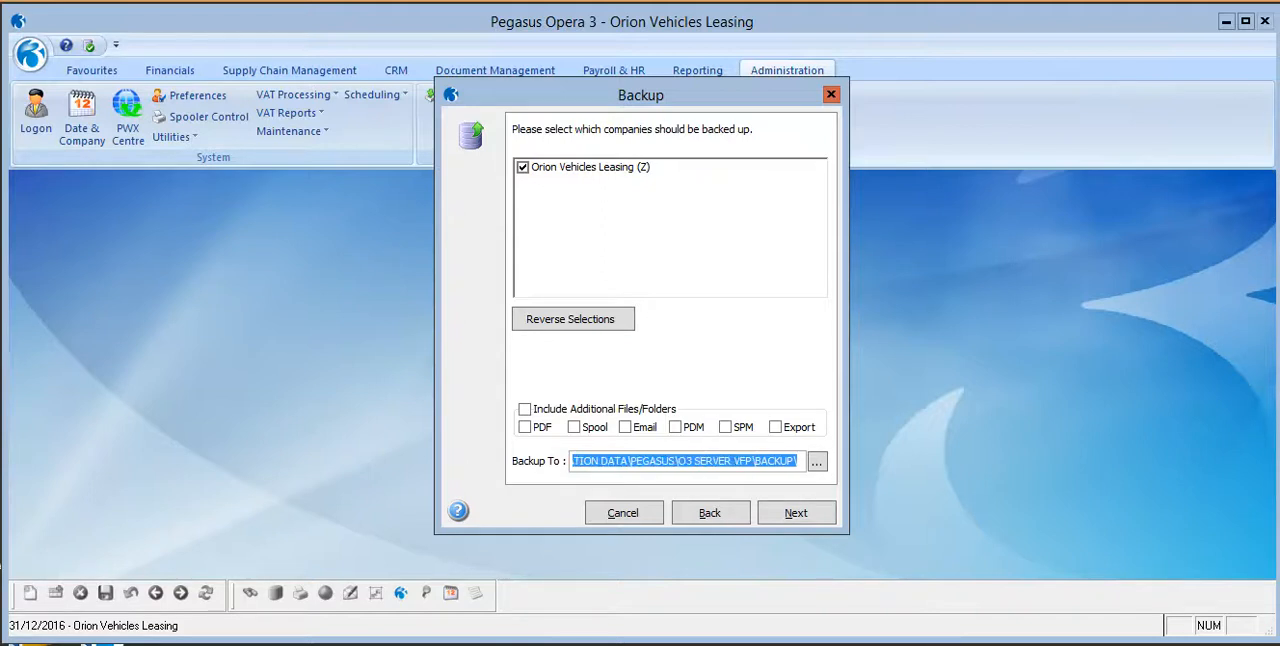
{"action": "left_click", "coordinate": [795, 513]}
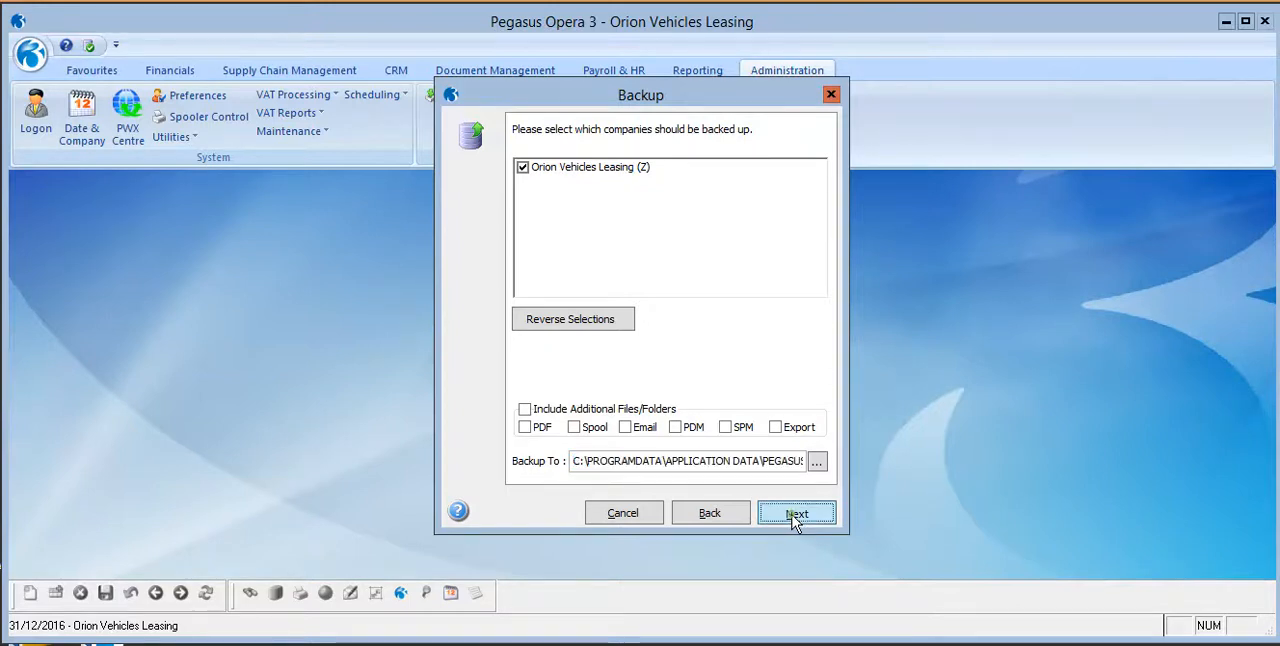
{"action": "left_click", "coordinate": [794, 514]}
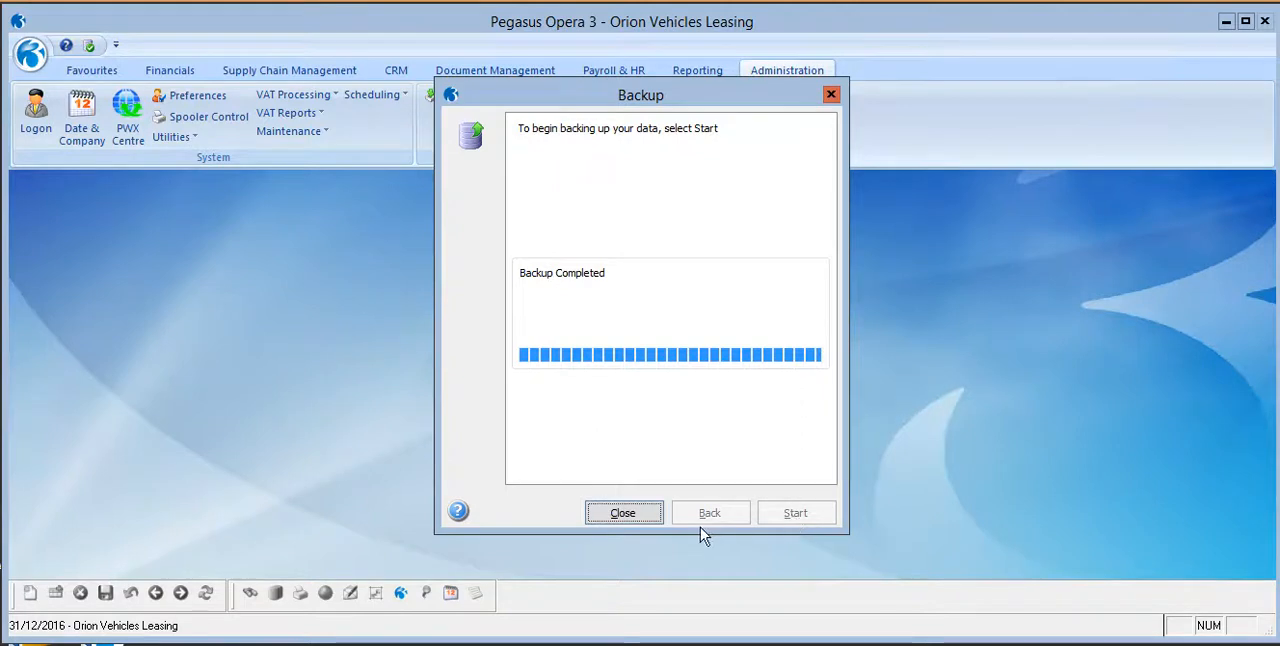
{"action": "left_click", "coordinate": [639, 517]}
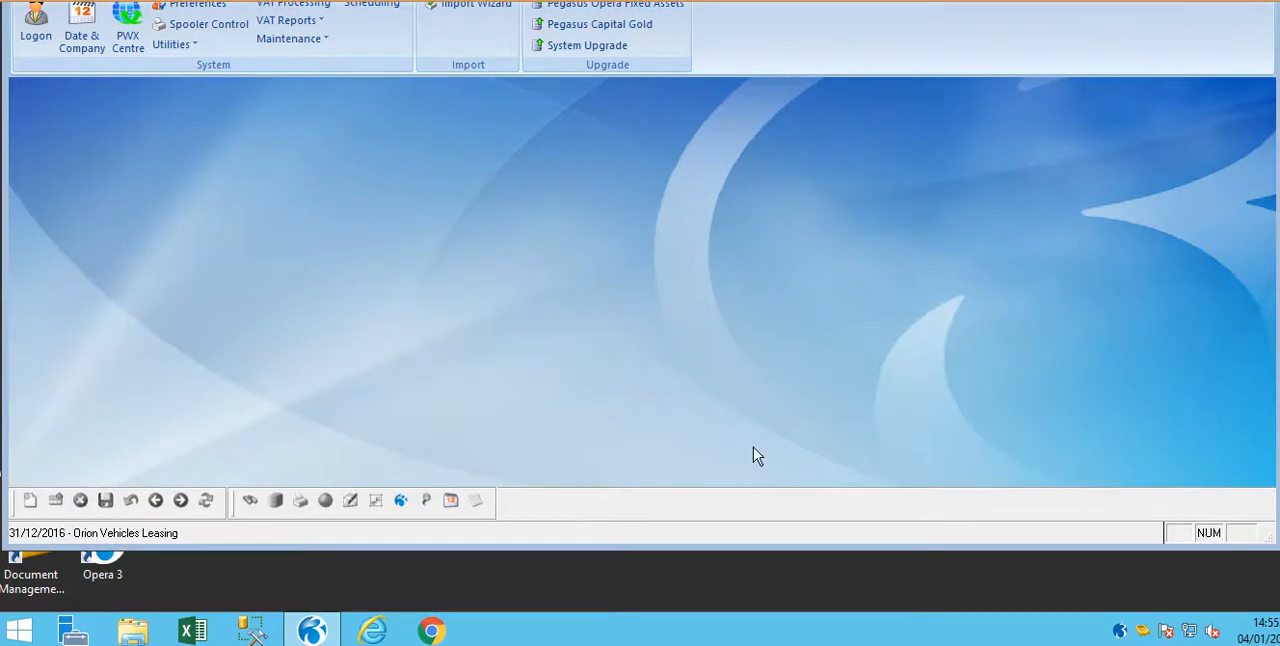
In File Explorer, go to the copied backup path, check for the new backup zip file and close the window.
{"action": "left_click", "coordinate": [133, 630]}
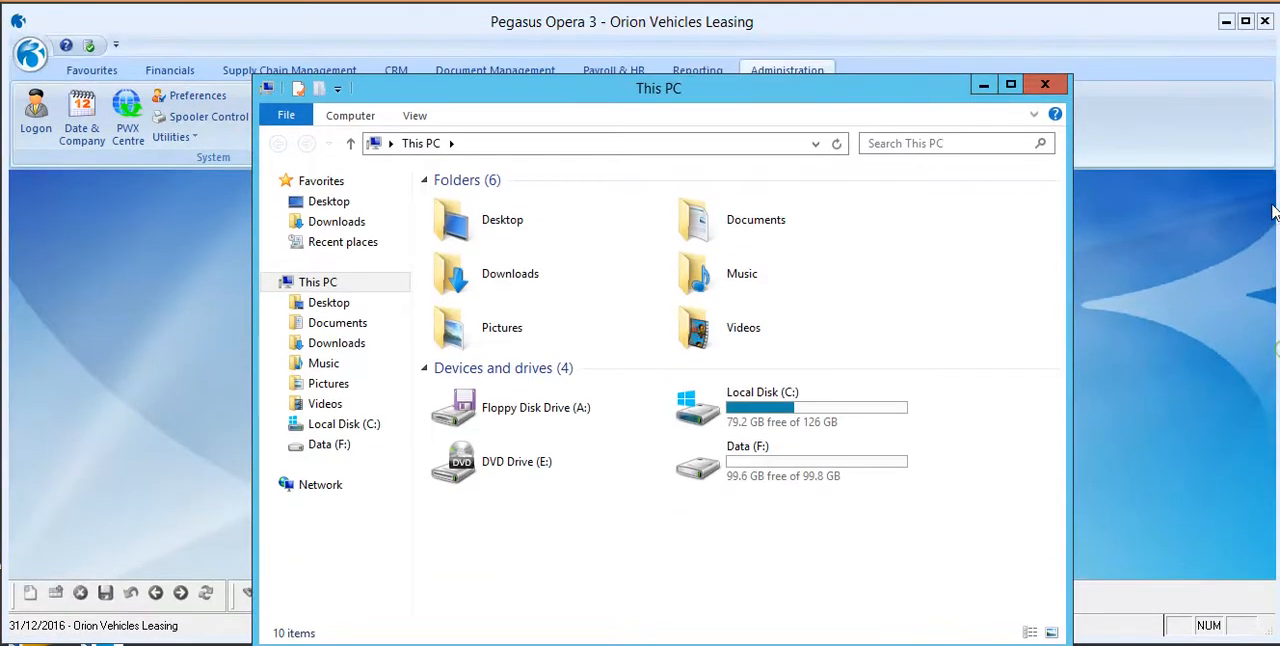
{"action": "left_click", "coordinate": [712, 50]}
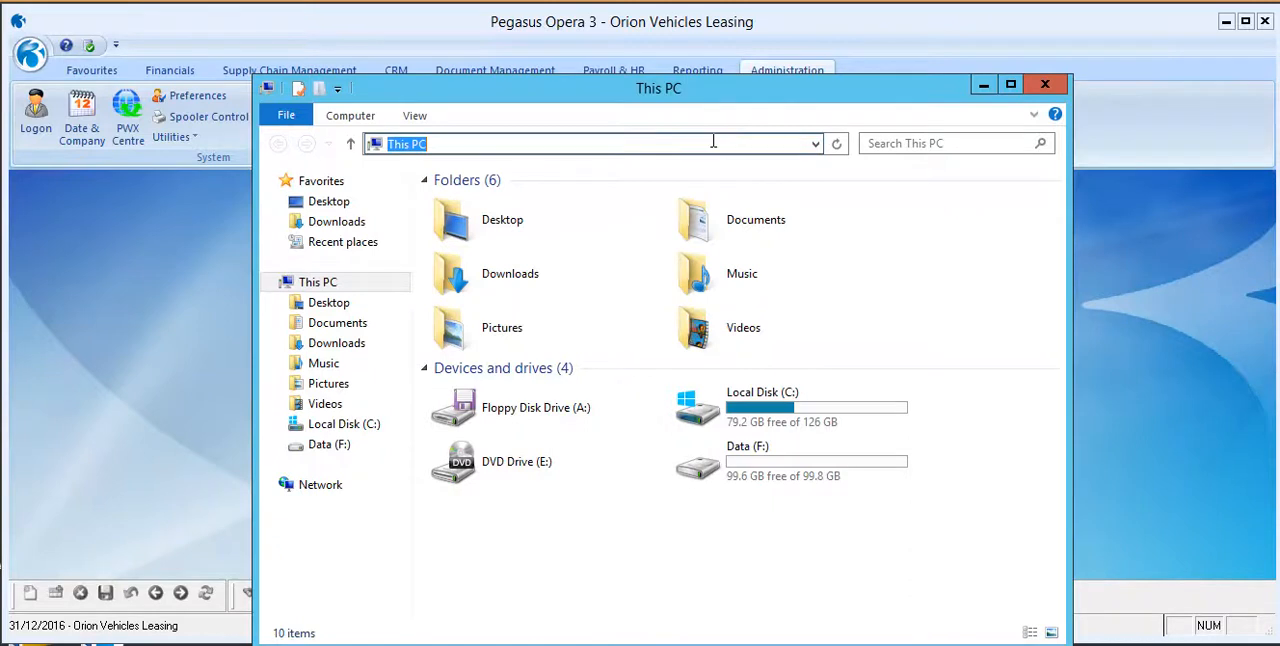
{"action": "key", "text": "ctrl+v"}
{"action": "key", "text": "Return"}
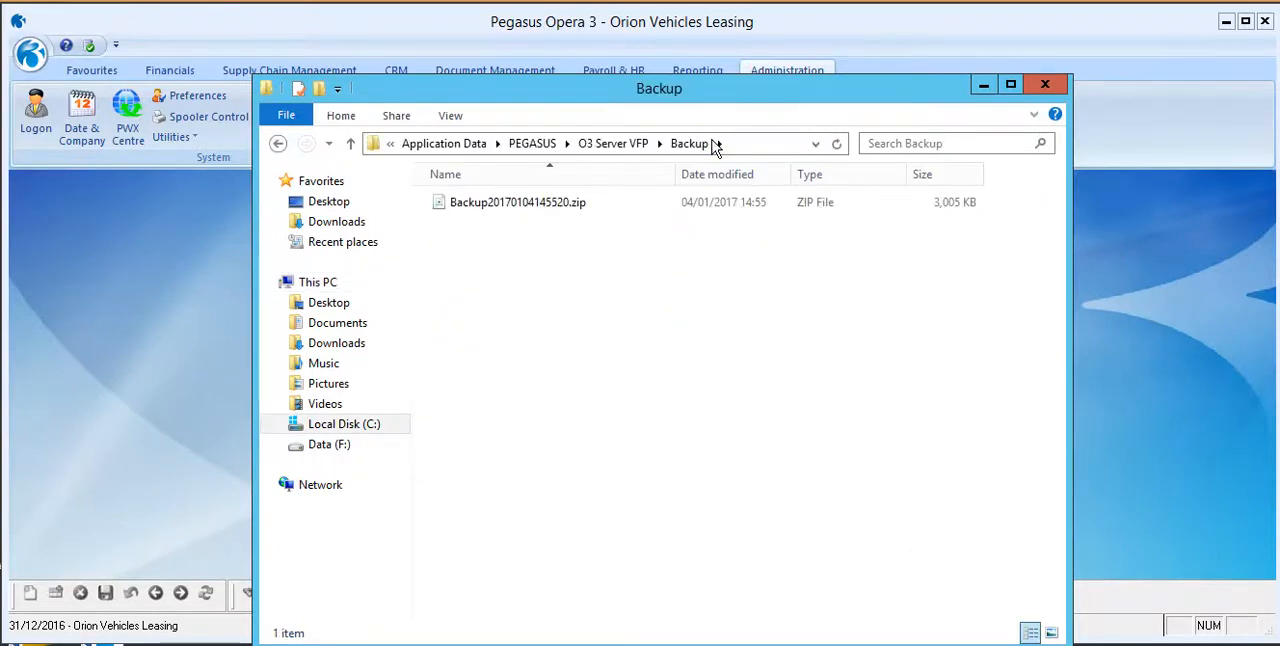
{"action": "left_click", "coordinate": [557, 205]}
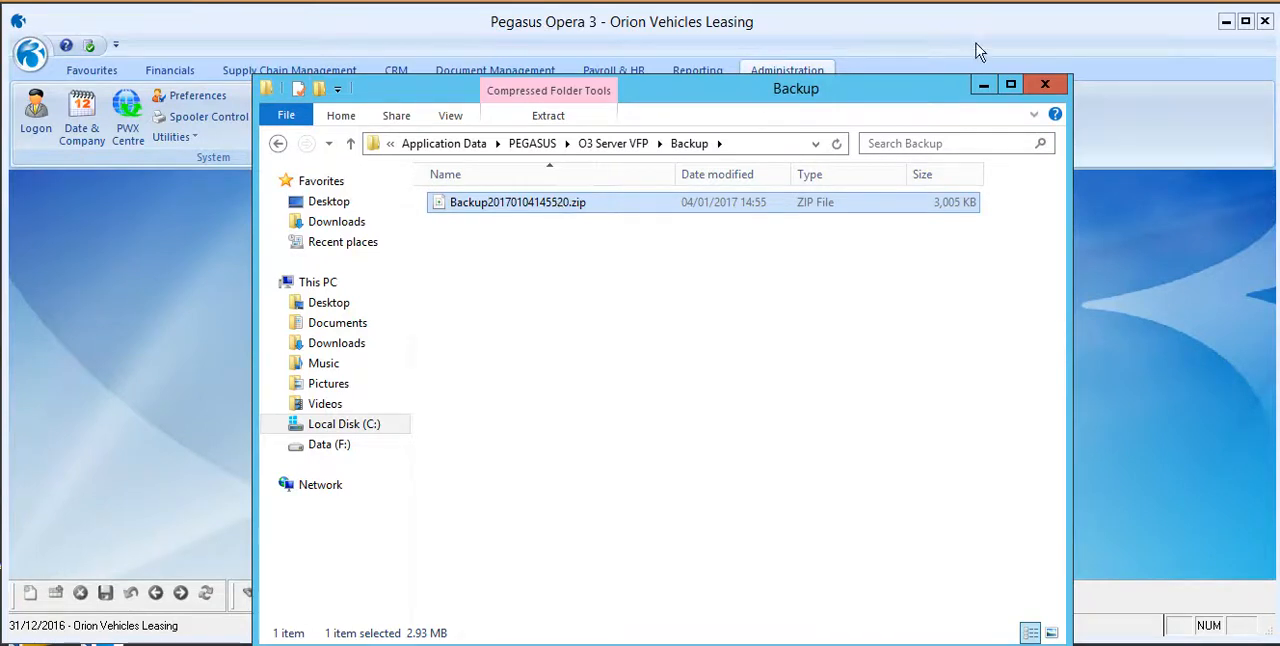
{"action": "left_click", "coordinate": [1045, 85]}
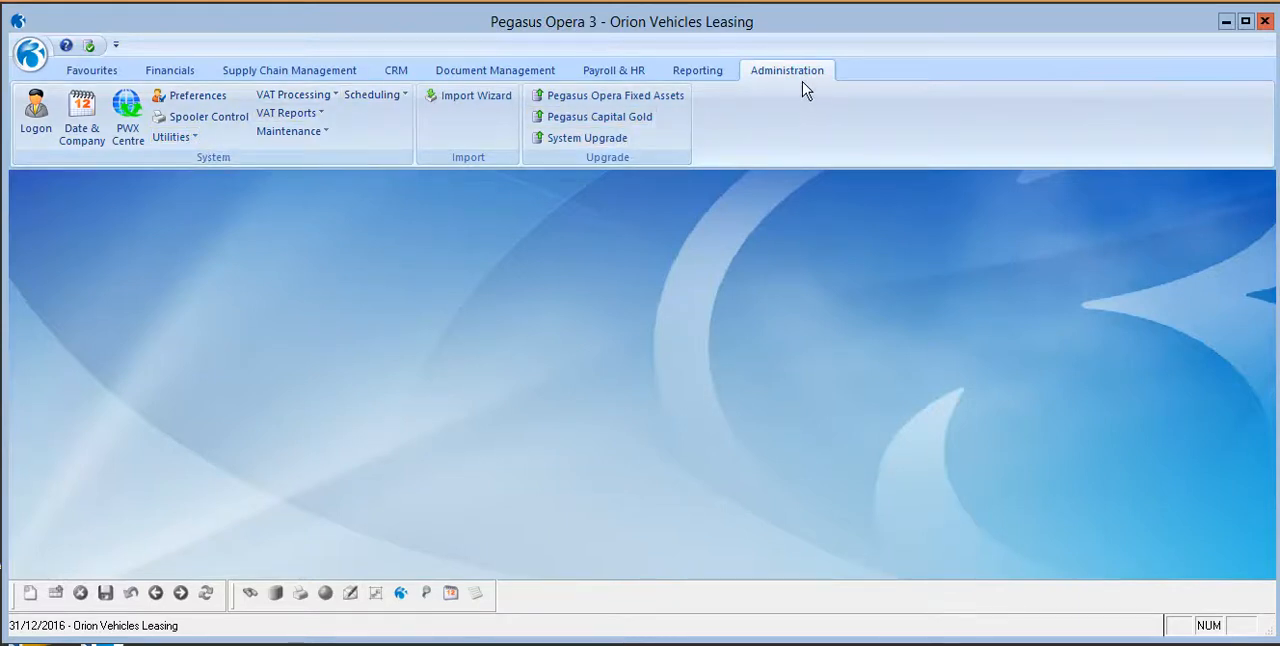
Check which users are logged in with Monitor Users and close the list.
{"action": "left_click", "coordinate": [174, 137]}
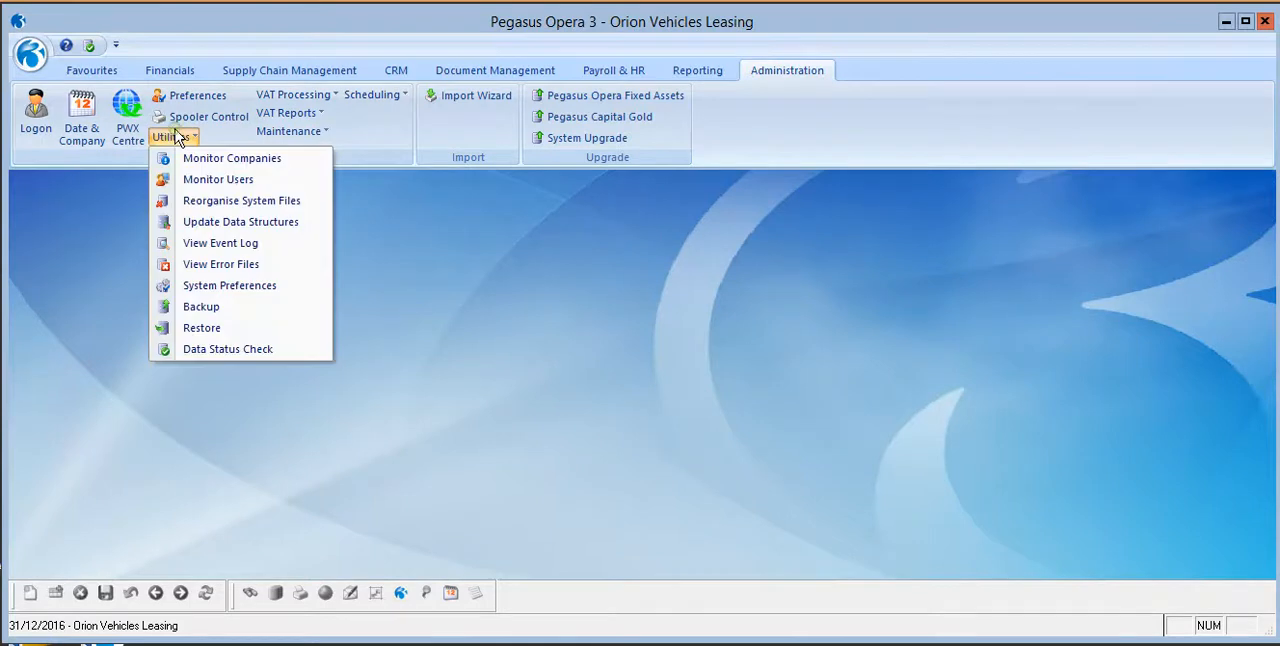
{"action": "left_click", "coordinate": [203, 180]}
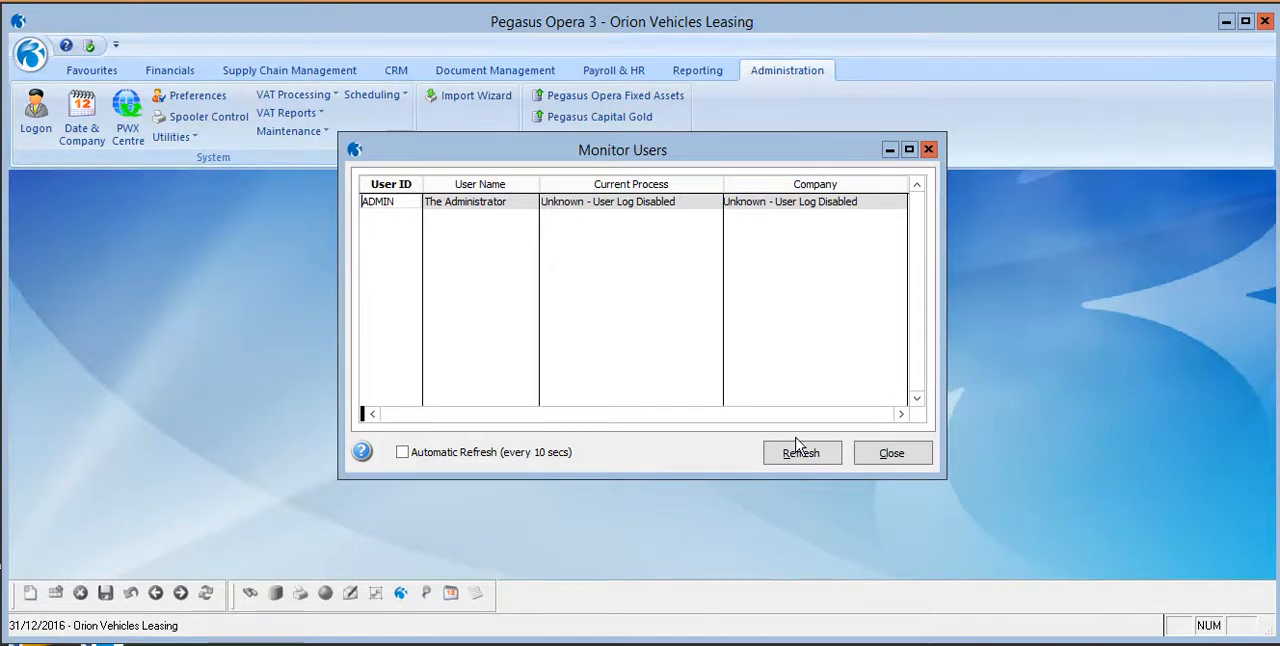
{"action": "left_click", "coordinate": [889, 458]}
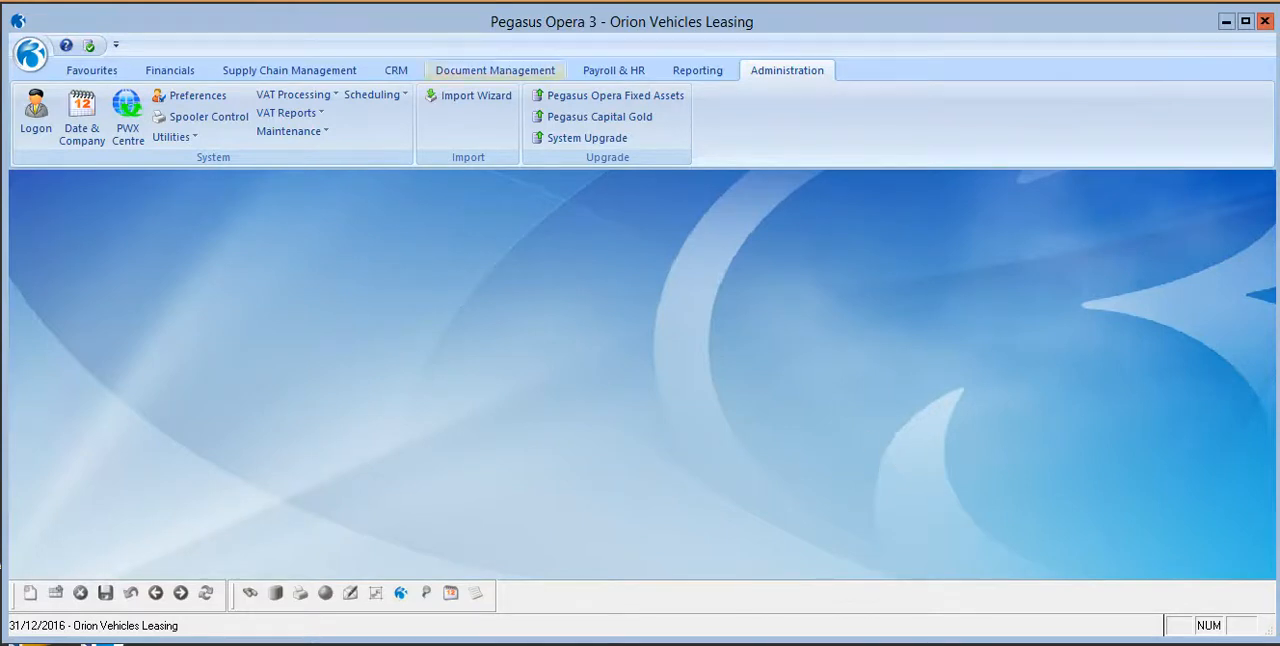
Review the Weekly Backup entry in the scheduled shutdown settings and close it.
{"action": "left_click", "coordinate": [371, 95]}
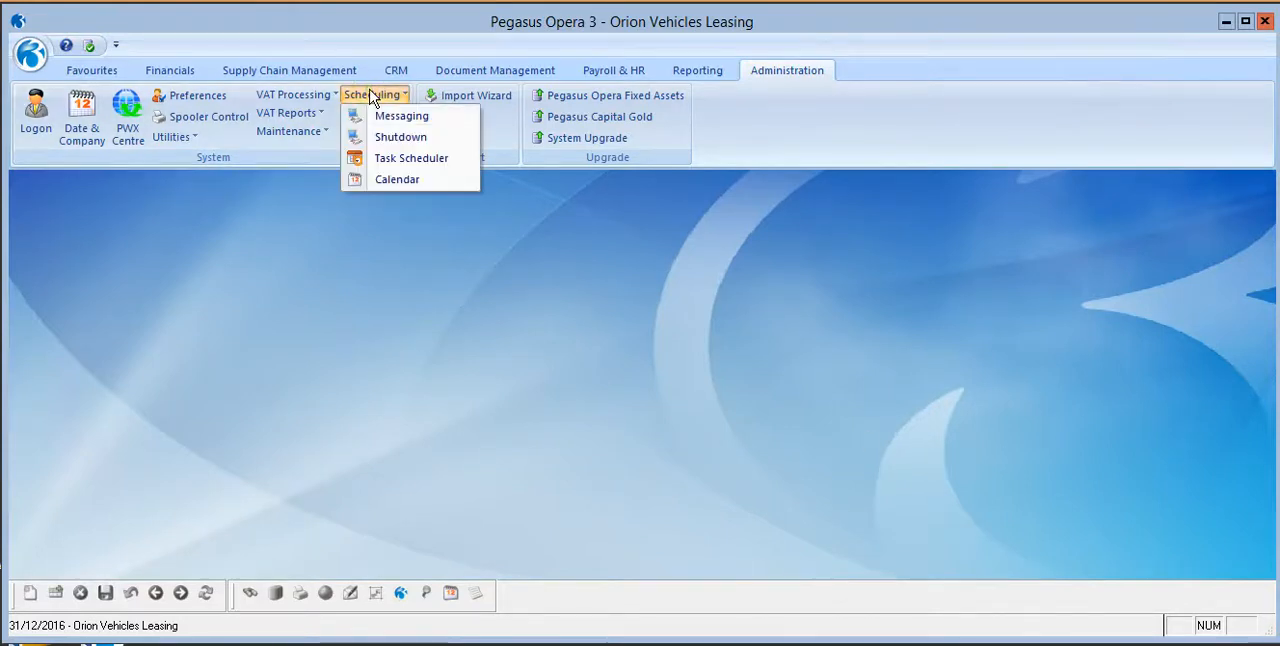
{"action": "left_click", "coordinate": [424, 139]}
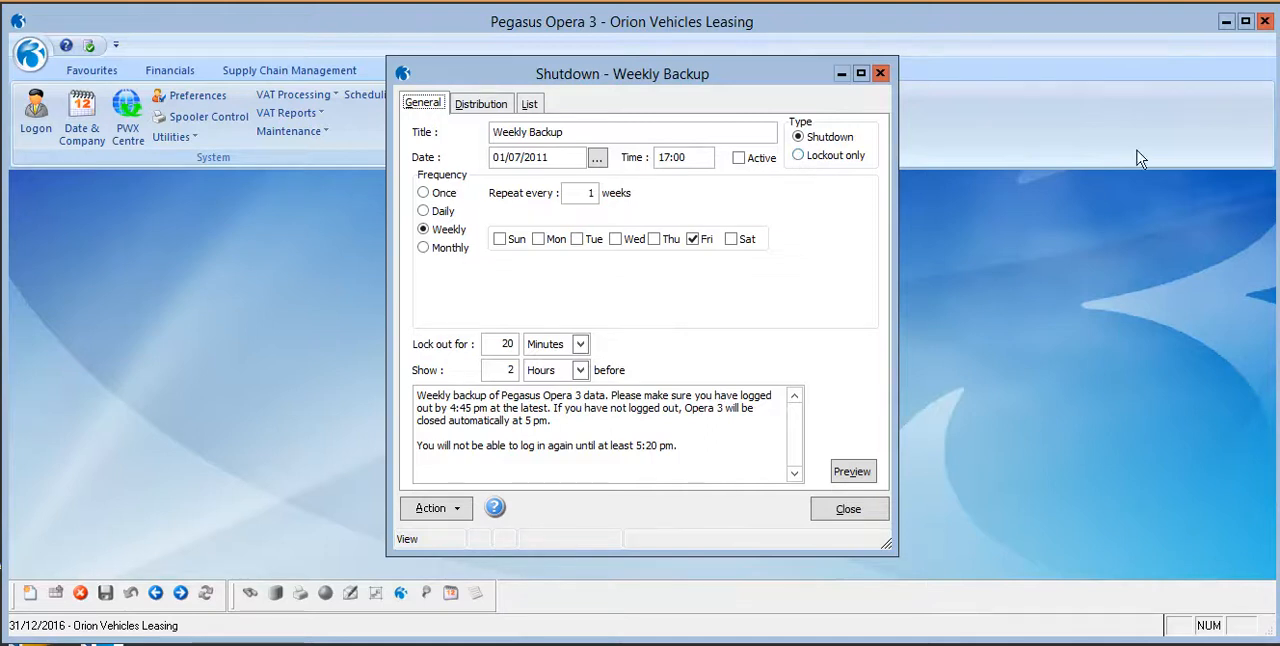
{"action": "left_click", "coordinate": [870, 519]}
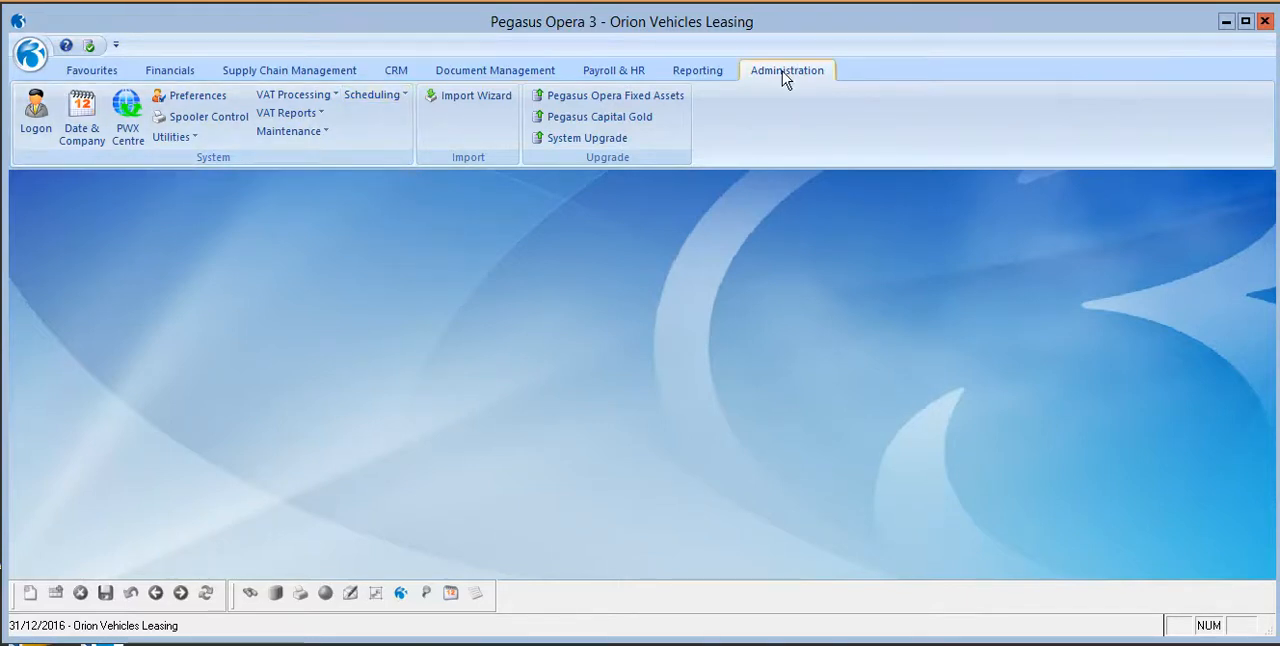
Create a new task in the Task Scheduler with the type System - Backup Databases.
{"action": "left_click", "coordinate": [386, 92]}
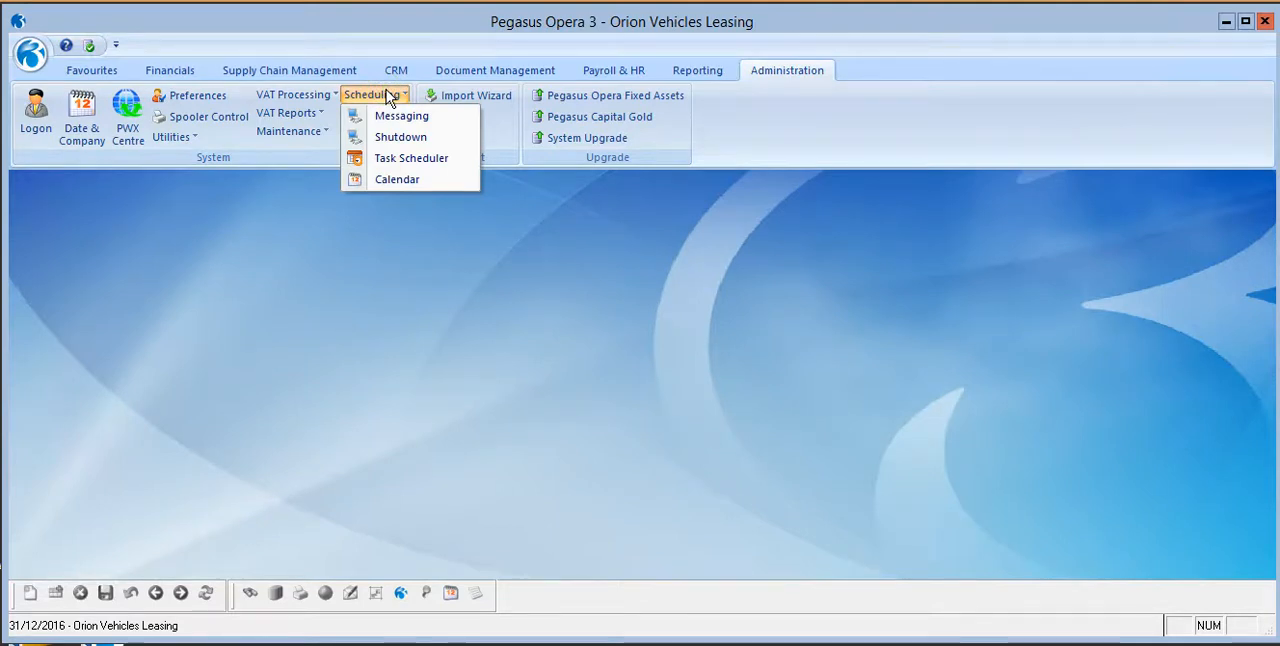
{"action": "left_click", "coordinate": [409, 160]}
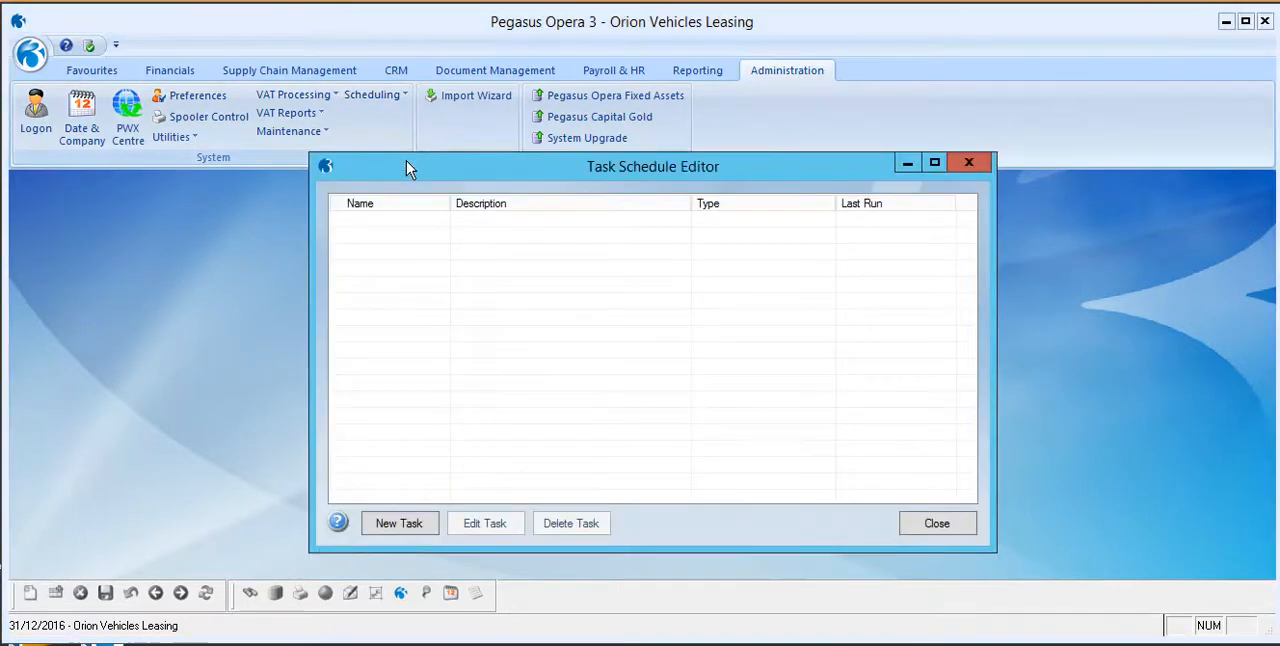
{"action": "left_click", "coordinate": [407, 525]}
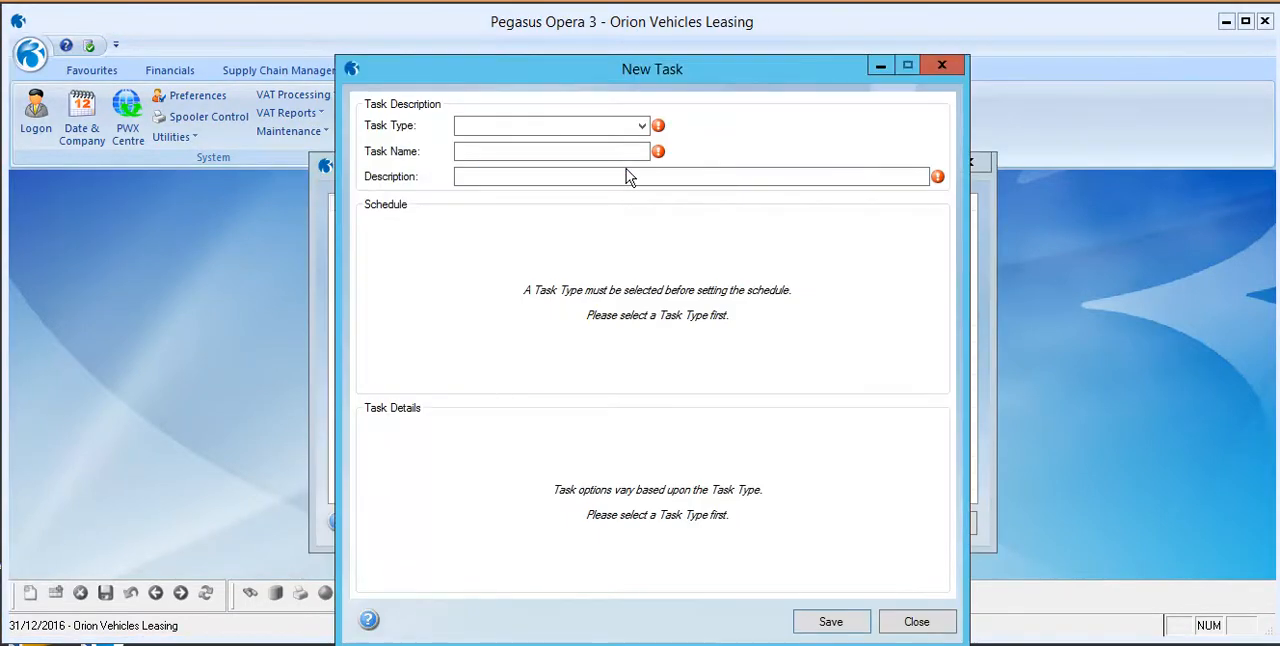
{"action": "left_click", "coordinate": [643, 125]}
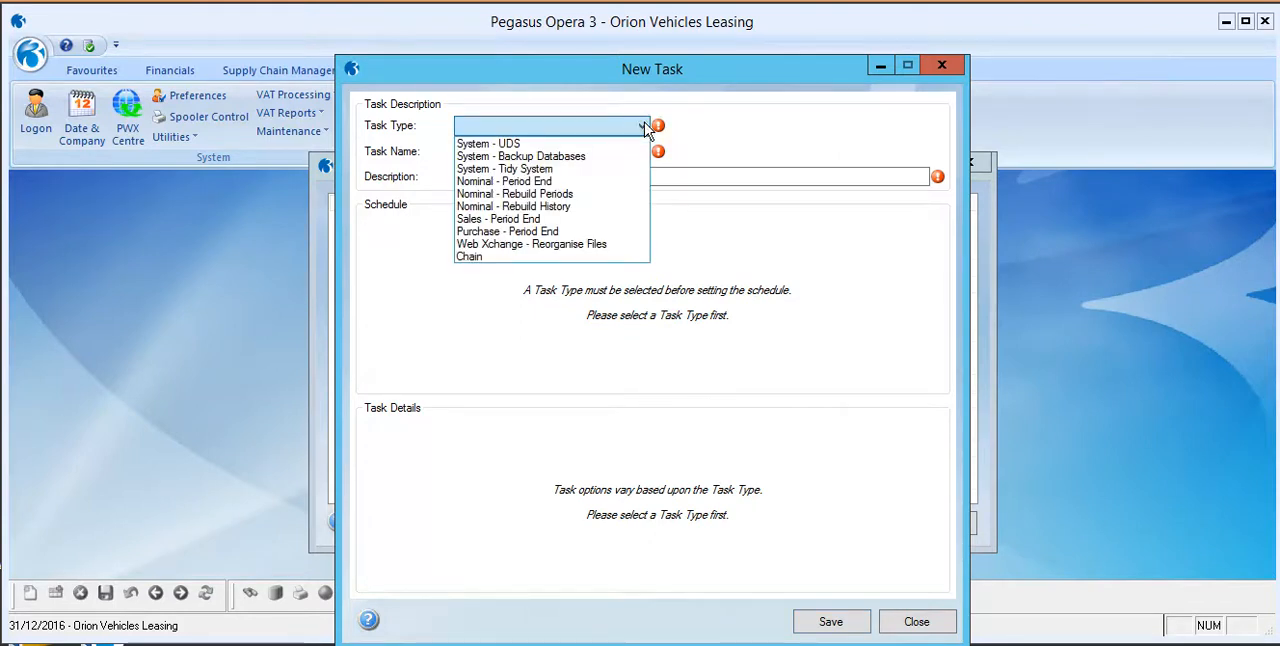
{"action": "left_click", "coordinate": [599, 155]}
Enter "backup" as both the task name and the description.
{"action": "left_click", "coordinate": [600, 155]}
{"action": "type", "text": "backup"}
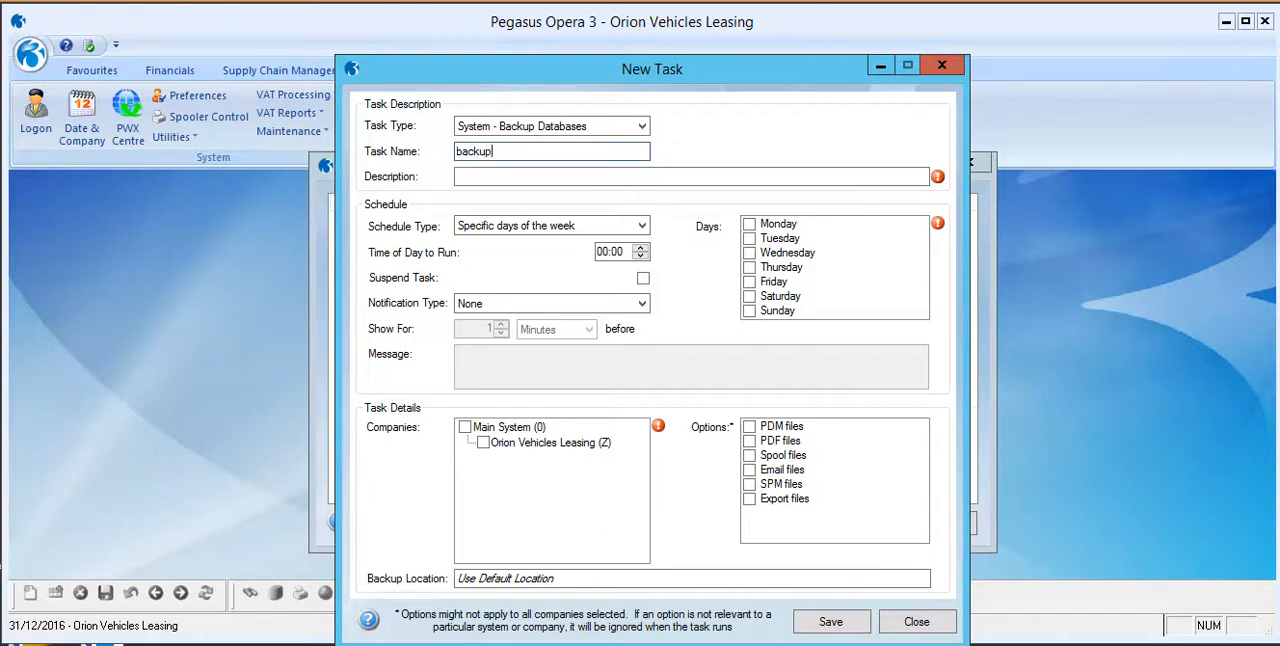
{"action": "key", "text": "Tab"}
{"action": "type", "text": "b"}
{"action": "key", "text": "Tab"}
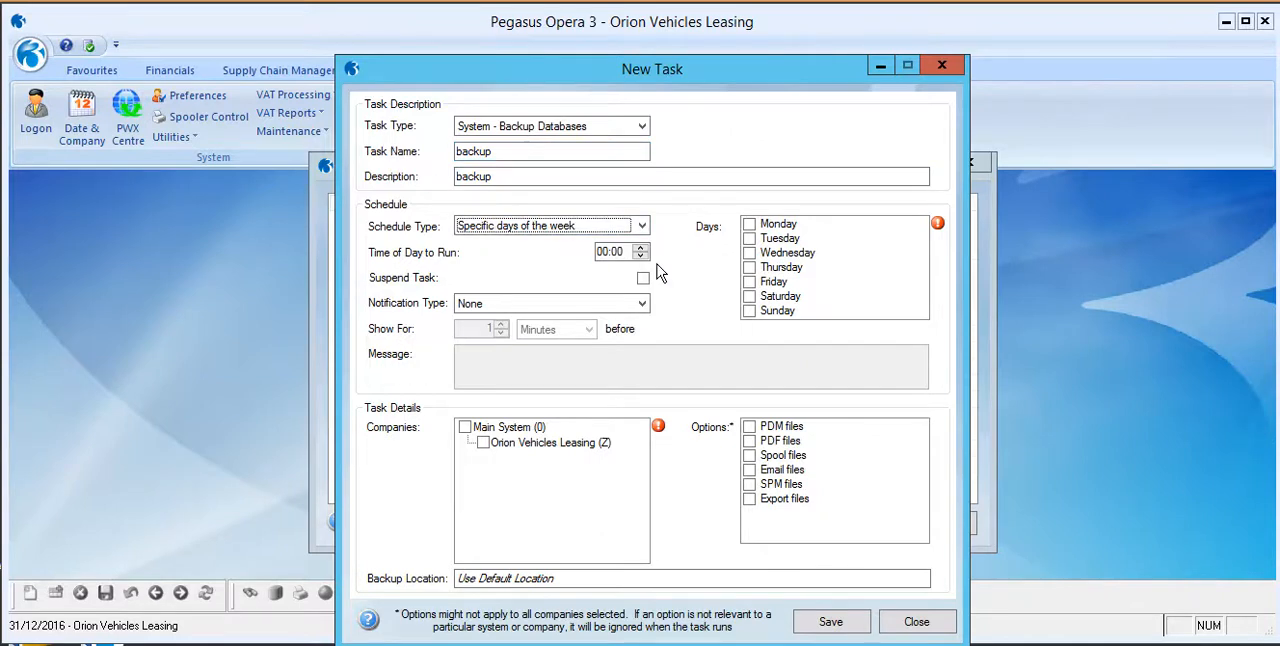
Schedule the backup task to run once on a specific date, with the time of day set to 14:58.
{"action": "left_click", "coordinate": [642, 227]}
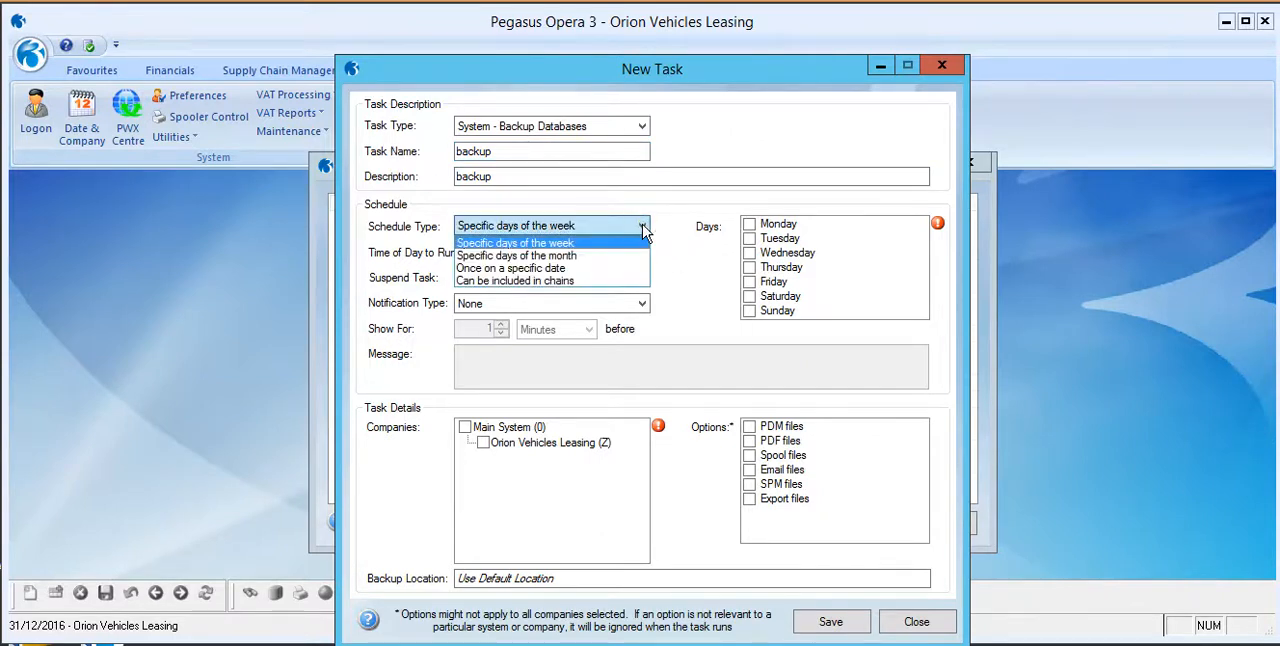
{"action": "left_click", "coordinate": [585, 269]}
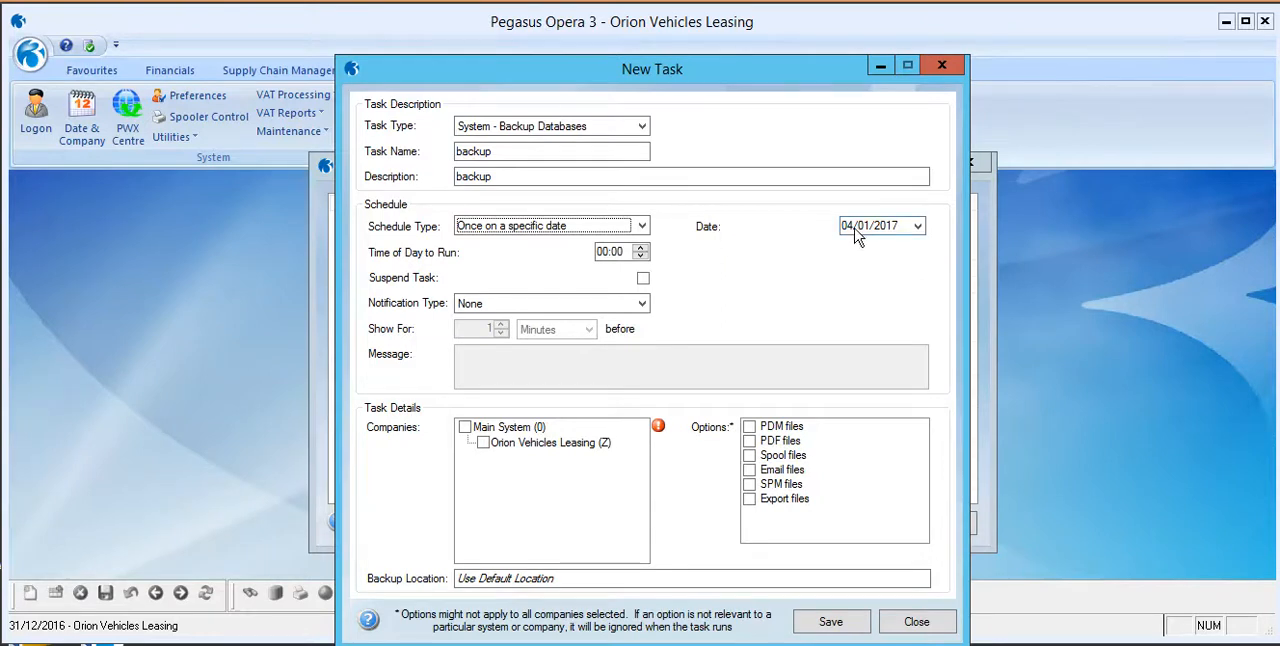
{"action": "left_click", "coordinate": [606, 254]}
{"action": "left_click", "coordinate": [605, 254]}
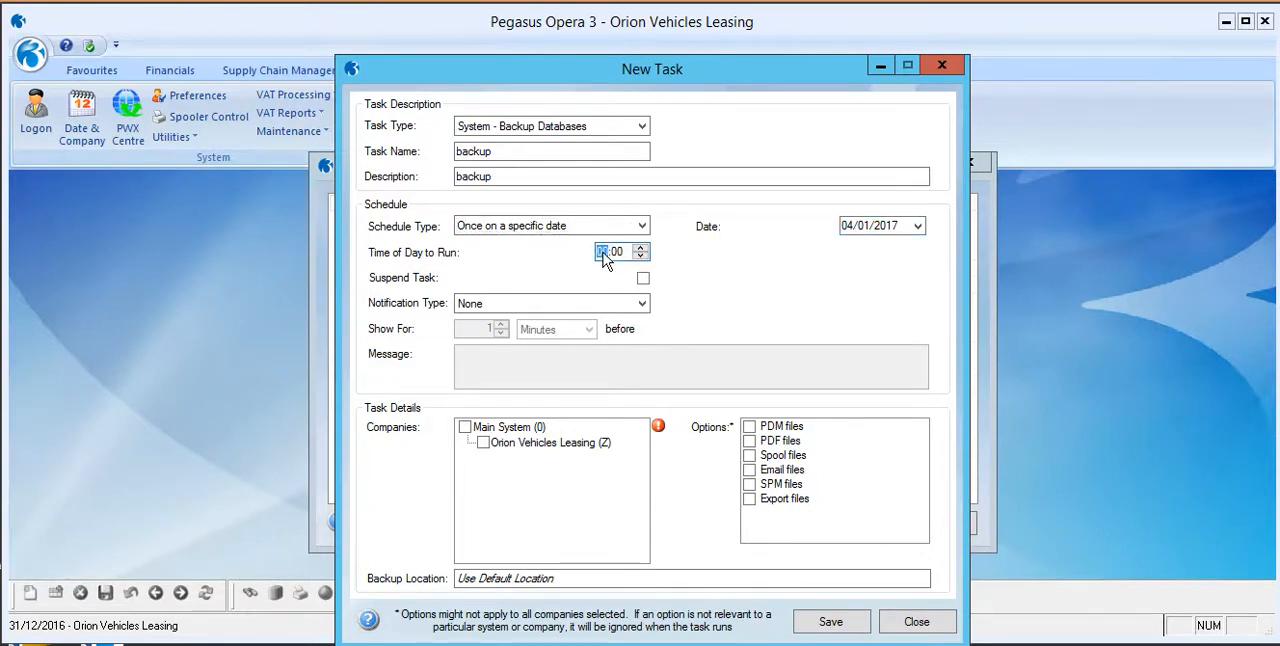
{"action": "type", "text": "19"}
{"action": "type", "text": "14"}
{"action": "type", "text": "5"}
{"action": "type", "text": "8"}
Include Orion Vehicles Leasing (Z) in the task and set its backup location to C:\PROGRAMDATA\APPLICATION DATA\PEGASUS\O3 SERVER VFP\BACKUP\.
{"action": "left_click", "coordinate": [483, 443]}
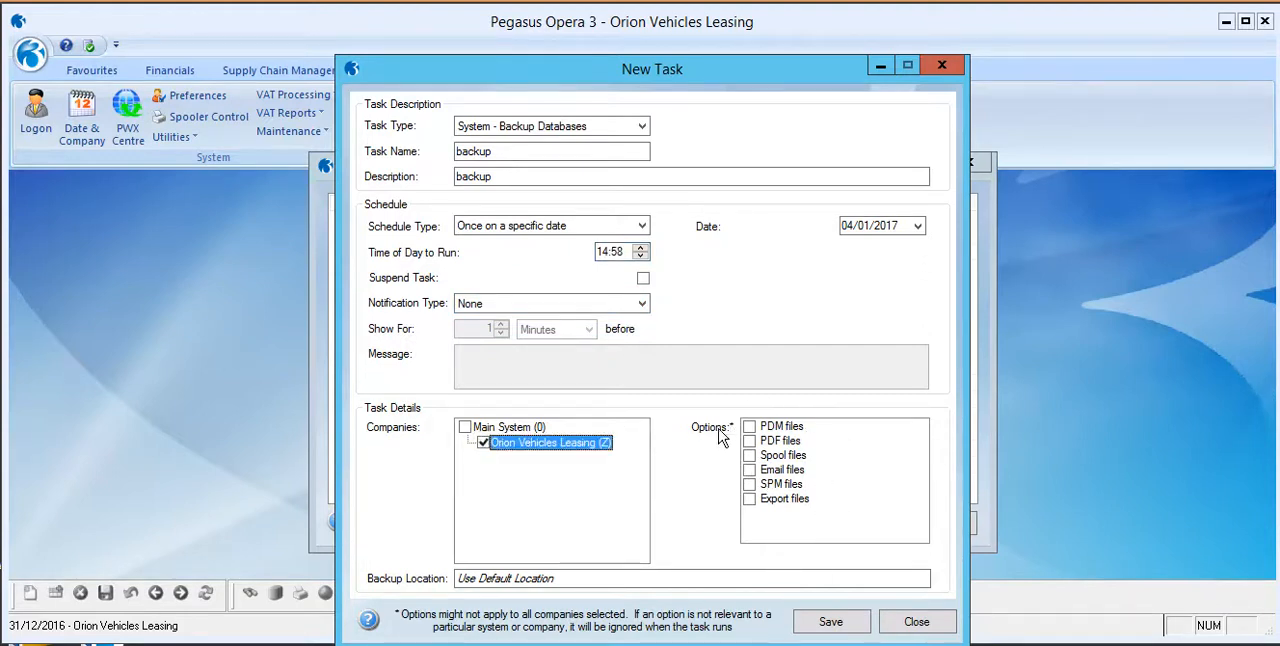
{"action": "left_click", "coordinate": [572, 577]}
{"action": "type", "text": "C:\\PROGRAMDATA\\APPLICATION DATA\\PEGASUS\\O3 SERVER VFP\\BACKUP\\"}
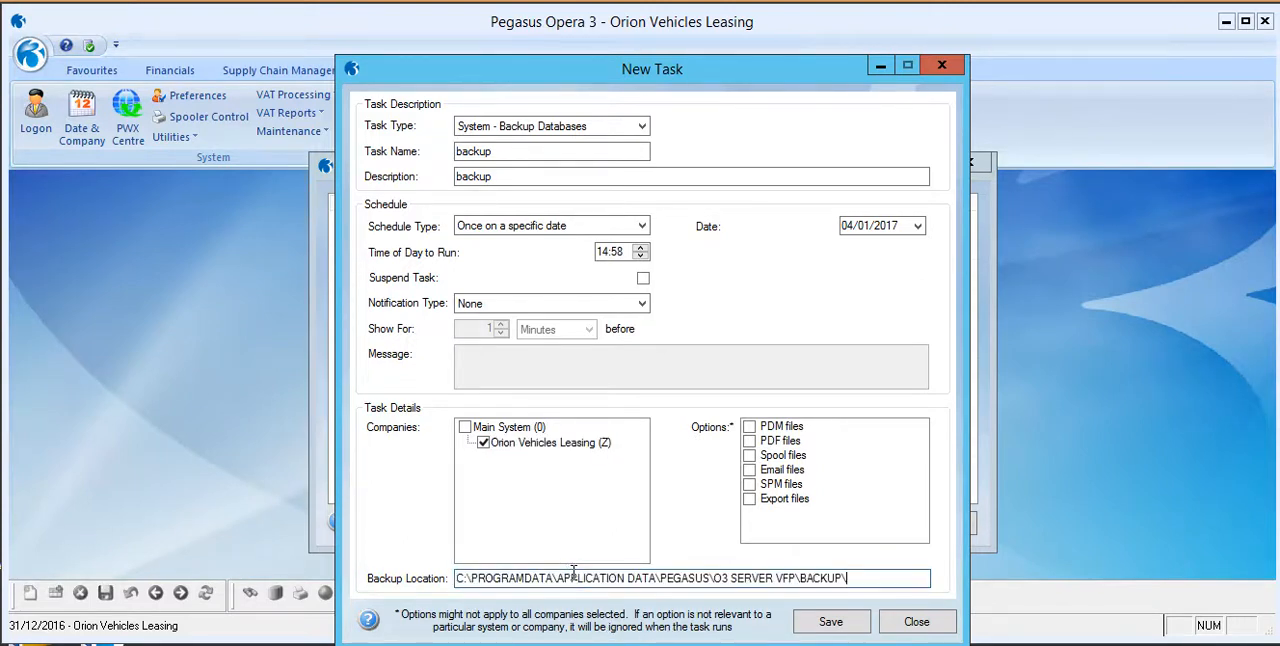
Save the backup task, close the Task Schedule Editor and exit Pegasus Opera 3.
{"action": "left_click", "coordinate": [857, 627]}
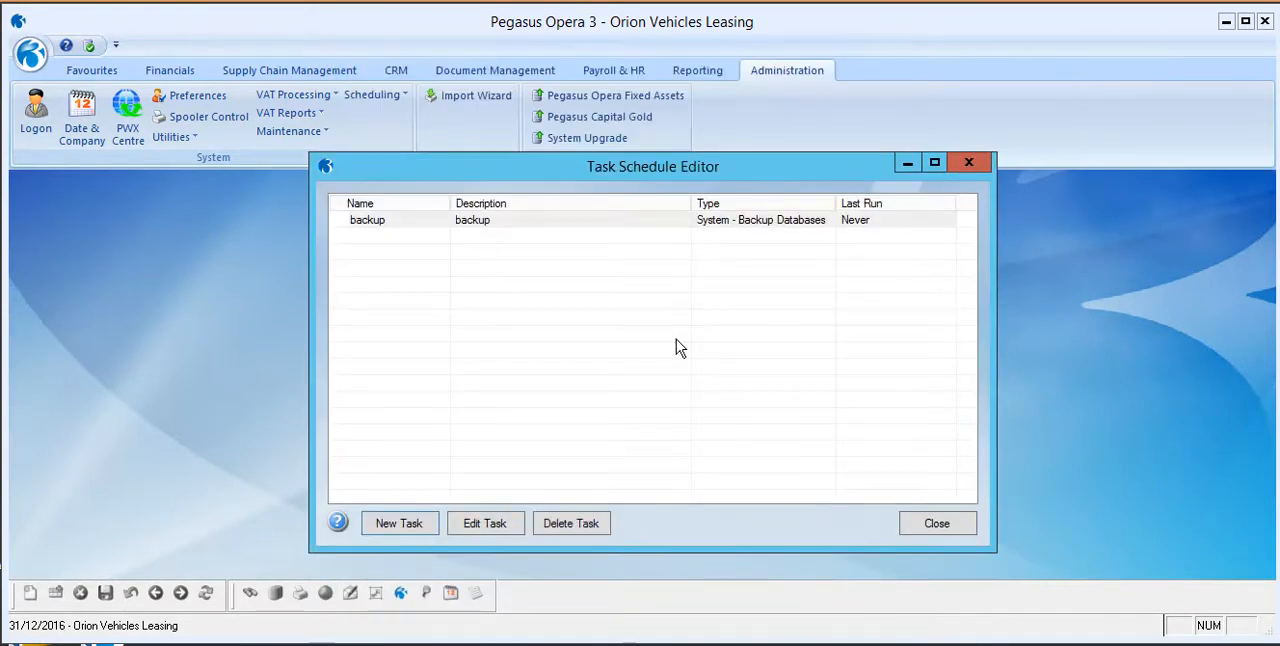
{"action": "left_click", "coordinate": [931, 521]}
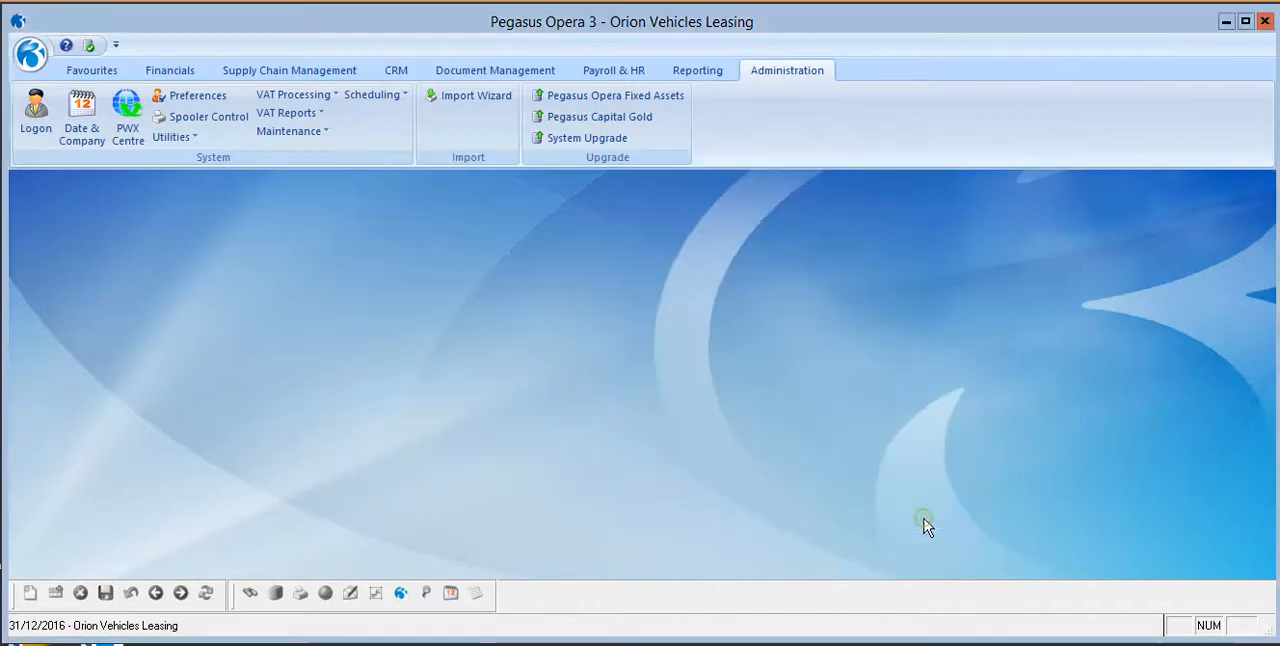
{"action": "left_click", "coordinate": [1264, 21]}
{"action": "left_click", "coordinate": [684, 438]}
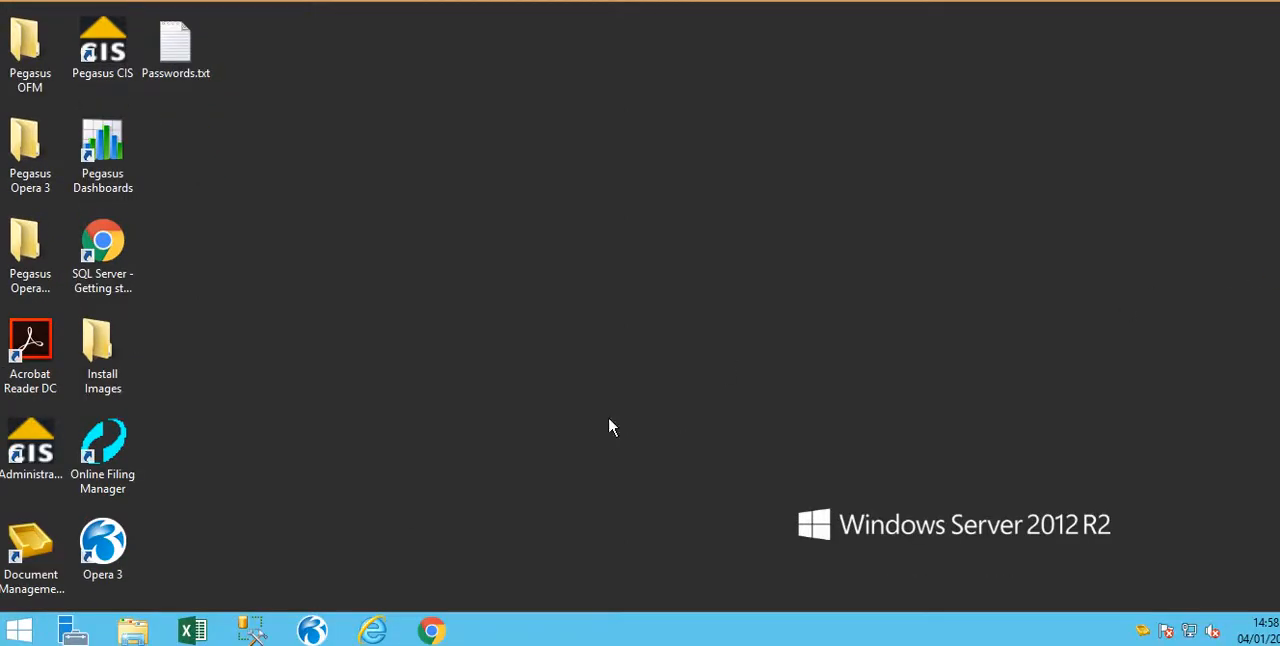
Open C:\PROGRAMDATA\APPLICATION DATA\PEGASUS\O3 SERVER VFP\BACKUP\ in File Explorer to check for the scheduled backup's file.
{"action": "left_click", "coordinate": [133, 630]}
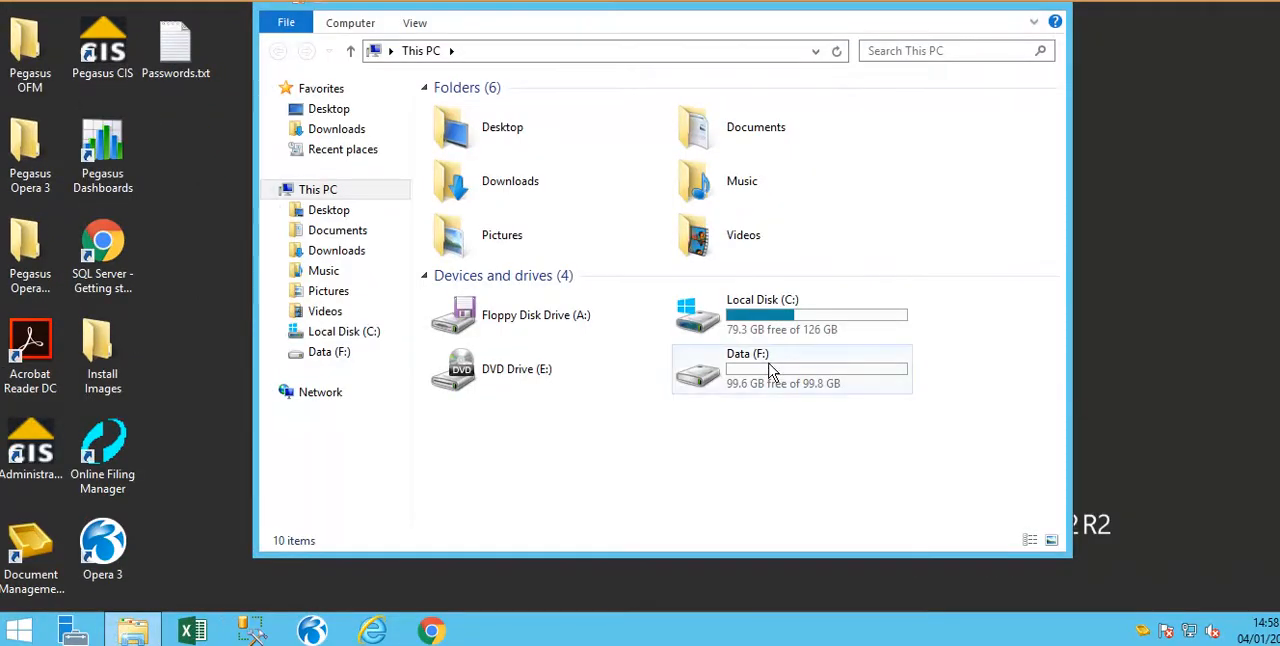
{"action": "left_click", "coordinate": [633, 47]}
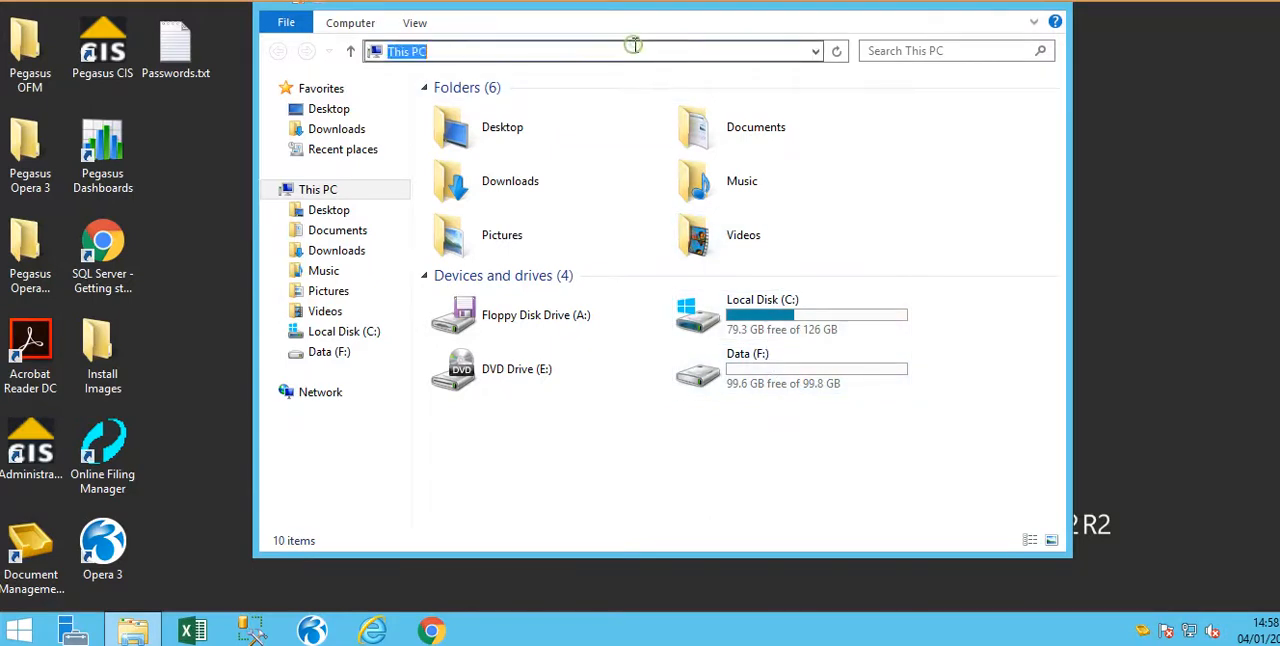
{"action": "type", "text": "C:\\PROGRAMDATA\\APPLICATION DATA\\PEGASUS\\O3 SERVER VFP\\BACKUP\\"}
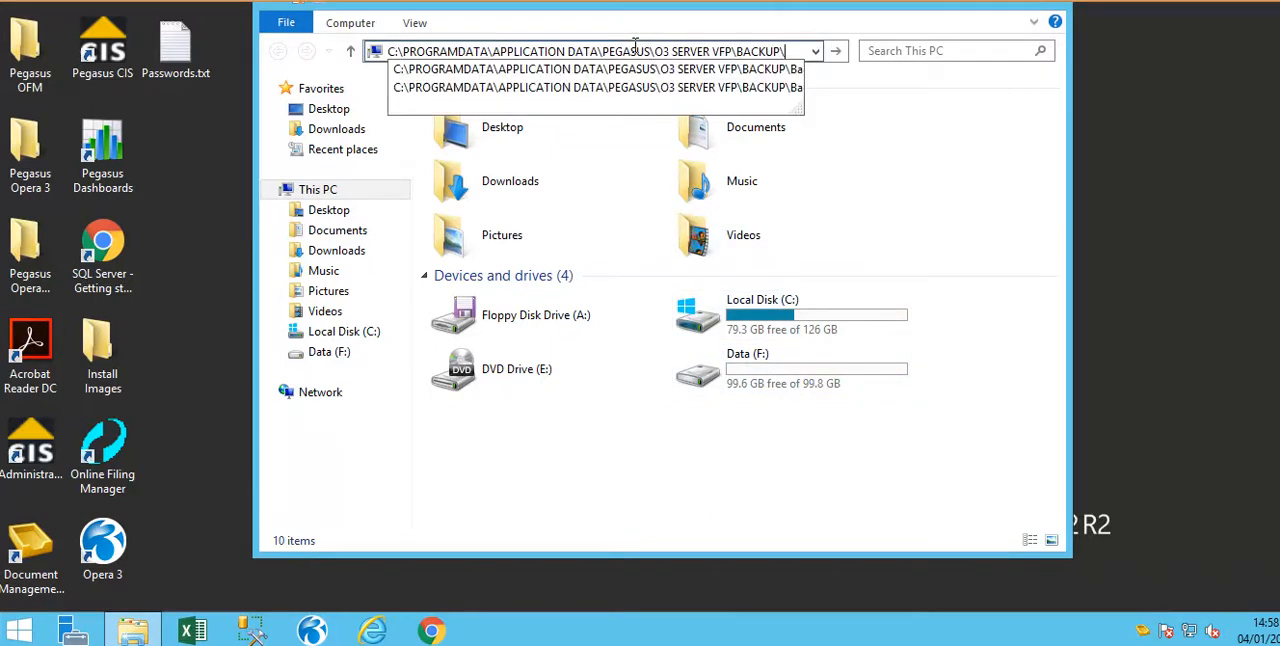
{"action": "key", "text": "Return"}
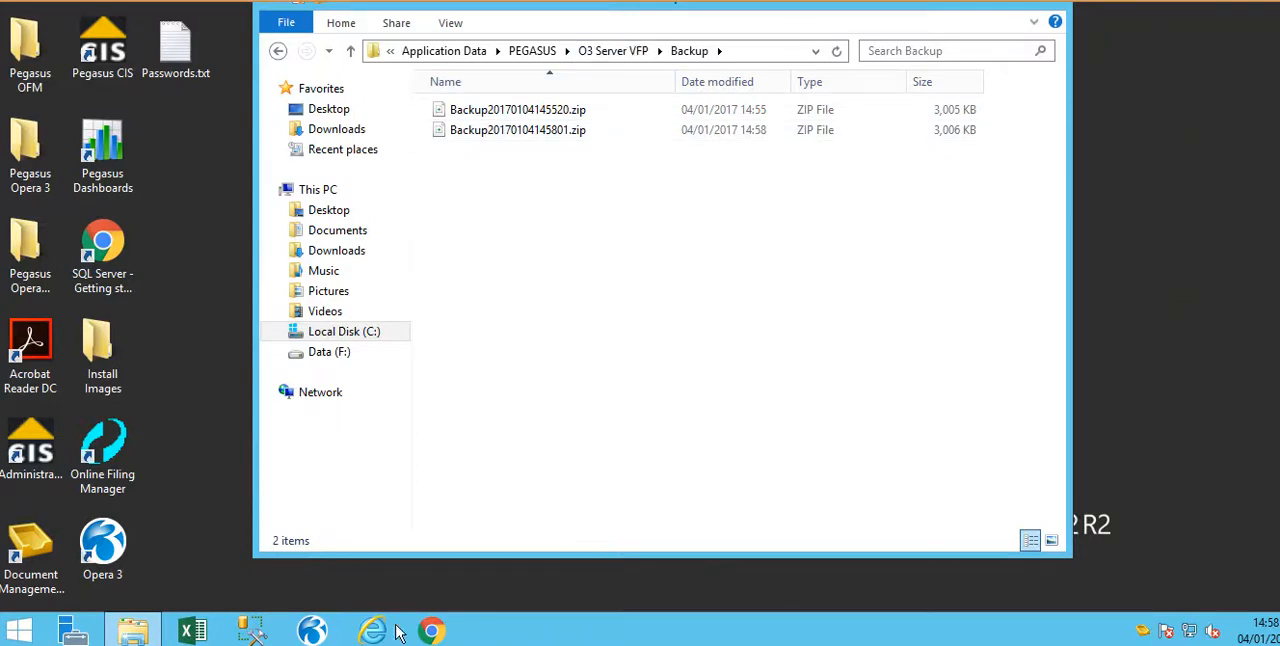
Start Pegasus Opera 3 and log on with the user ID ADMIN.
{"action": "left_click", "coordinate": [312, 630]}
{"action": "type", "text": "ADMIN"}
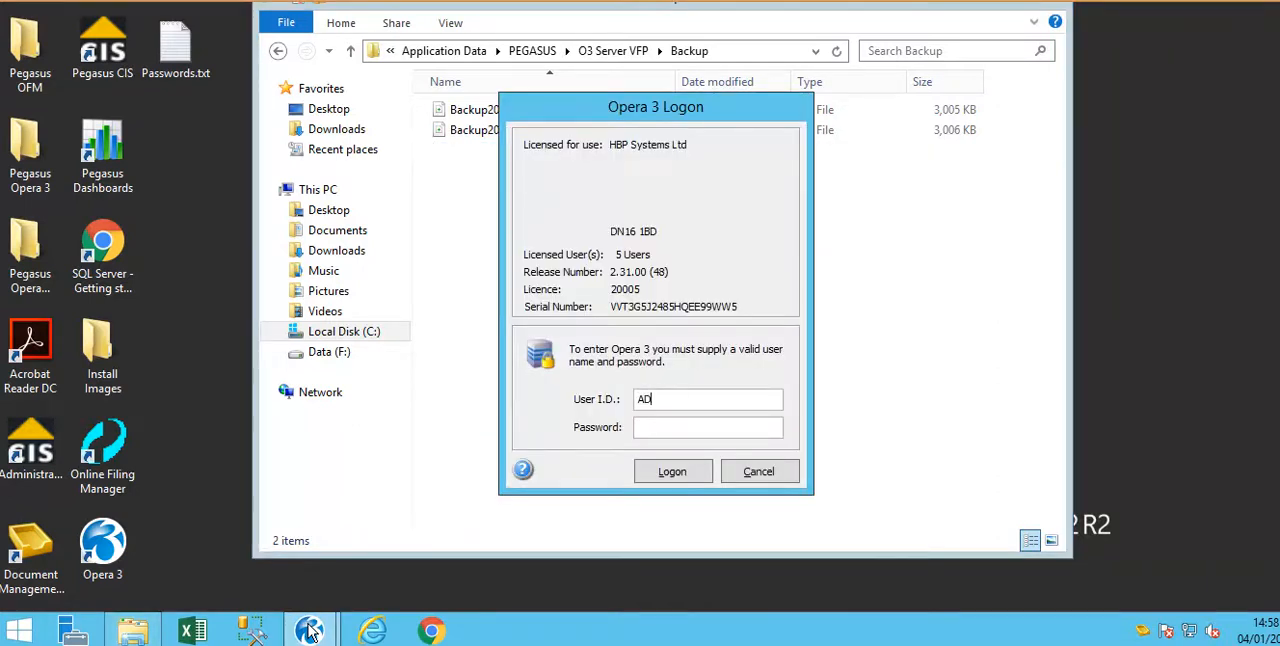
{"action": "key", "text": "Return"}
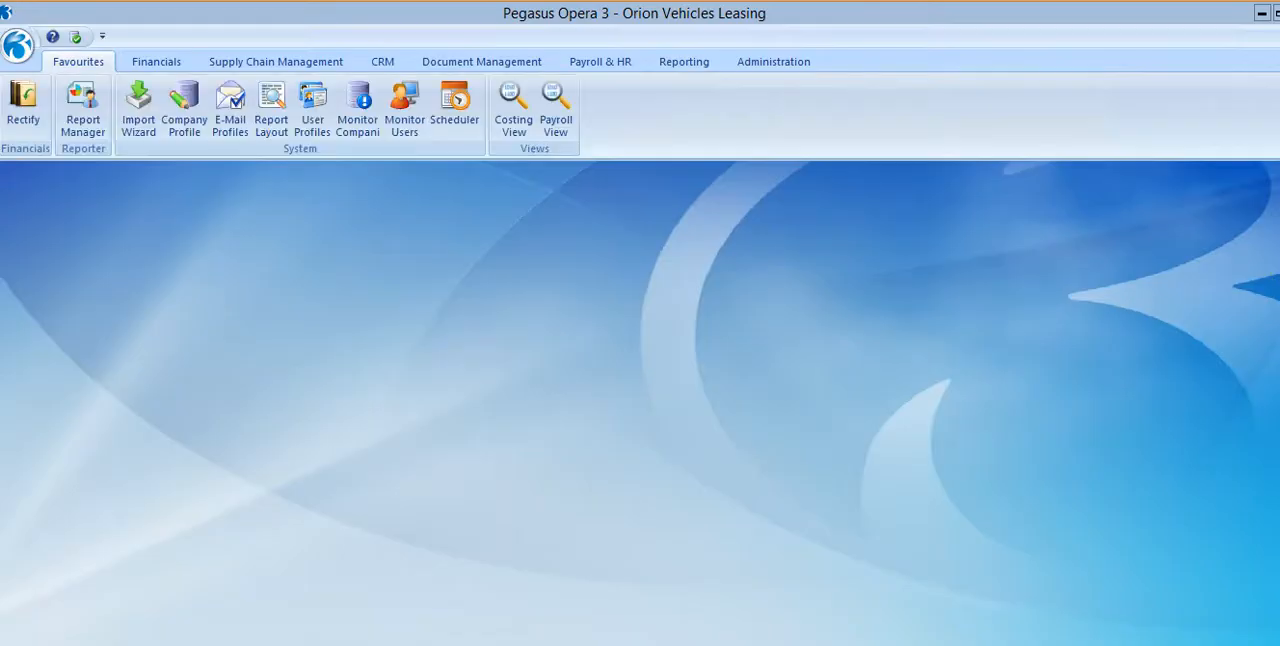
Check the backup task's last run in the Task Scheduler and open the task for editing.
{"action": "left_click", "coordinate": [798, 63]}
{"action": "left_click", "coordinate": [372, 87]}
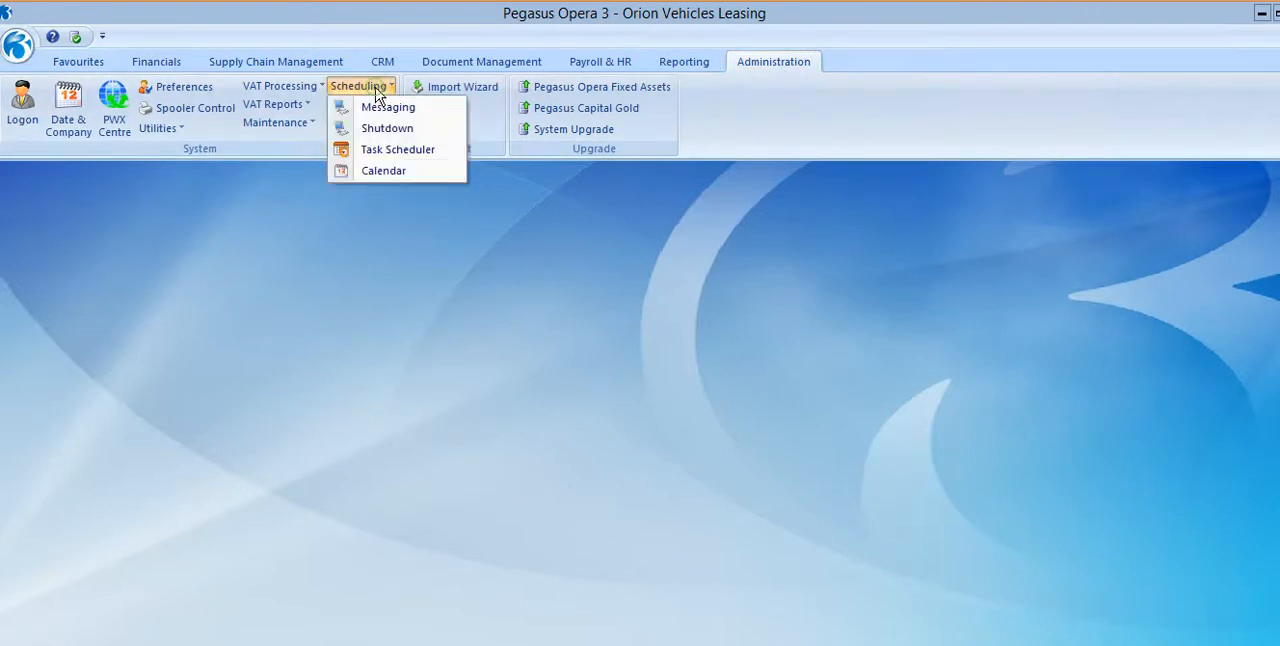
{"action": "left_click", "coordinate": [389, 153]}
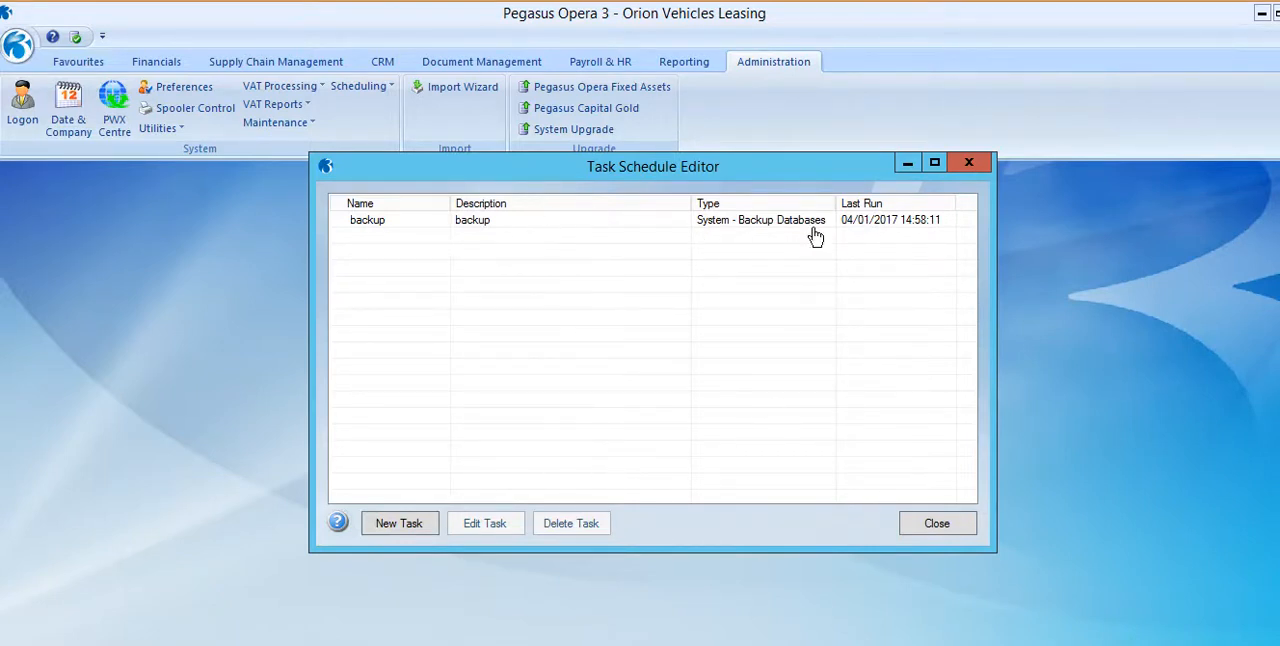
{"action": "left_click", "coordinate": [549, 222]}
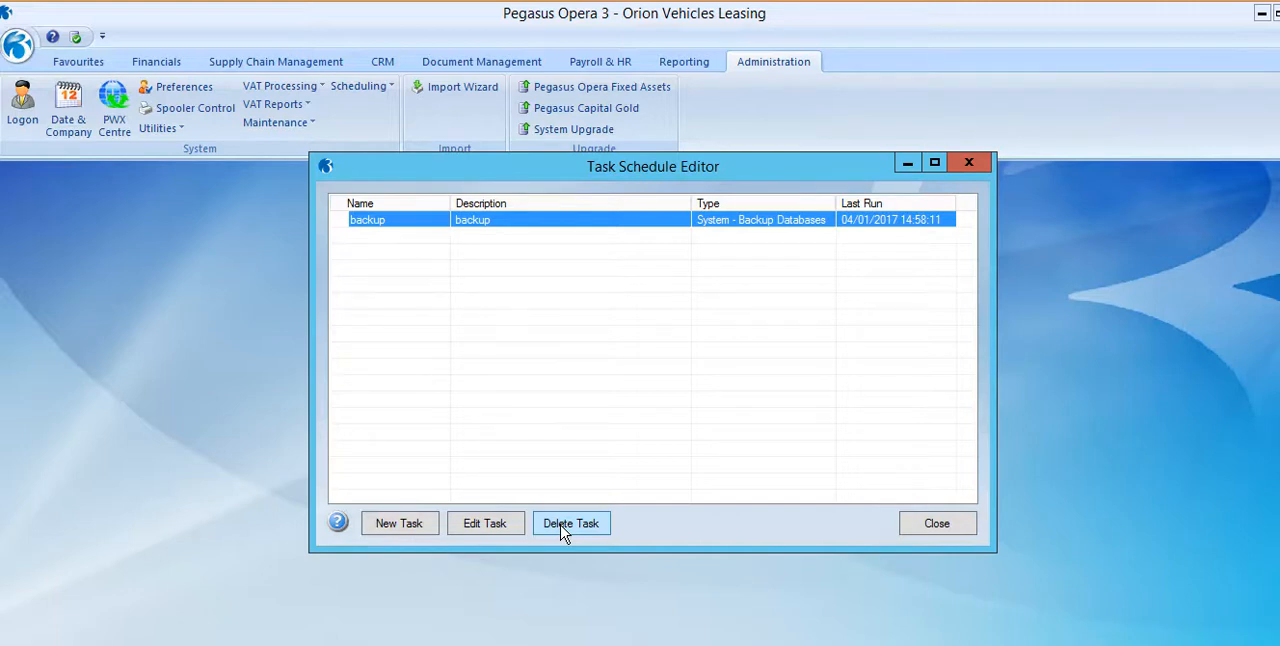
{"action": "left_click", "coordinate": [512, 530]}
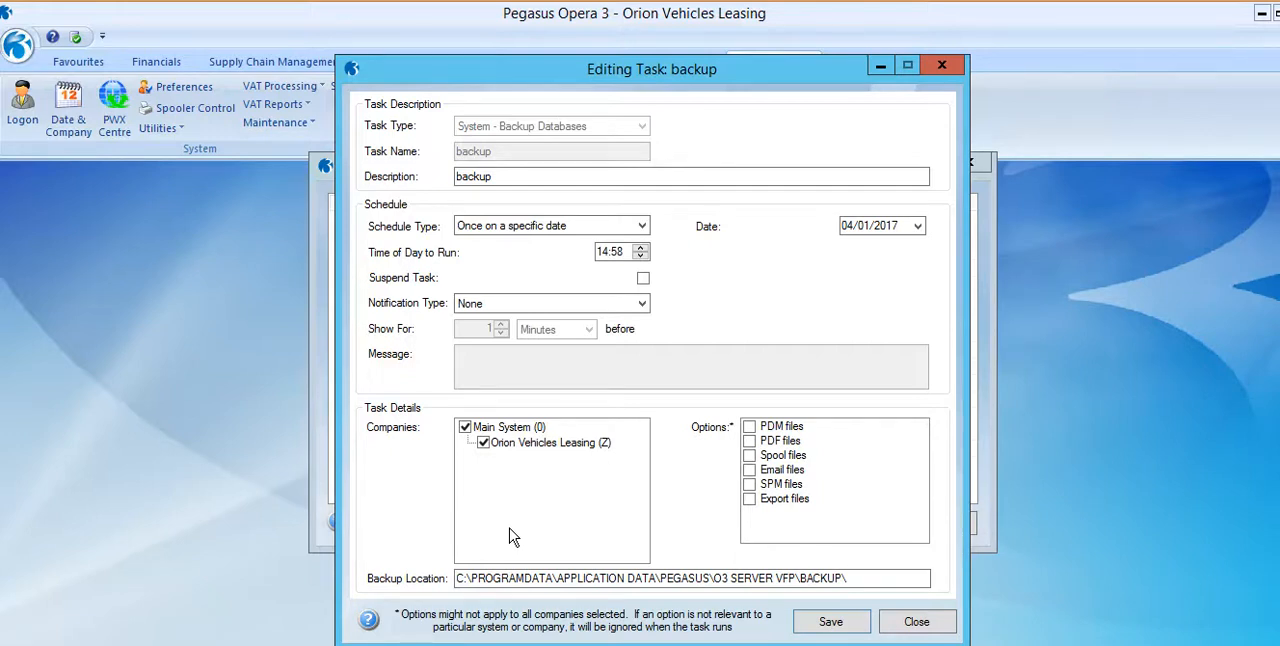
Change the backup task's schedule type to Specific days of the week, with Monday, Tuesday, Wednesday and Thursday included.
{"action": "left_click", "coordinate": [632, 229]}
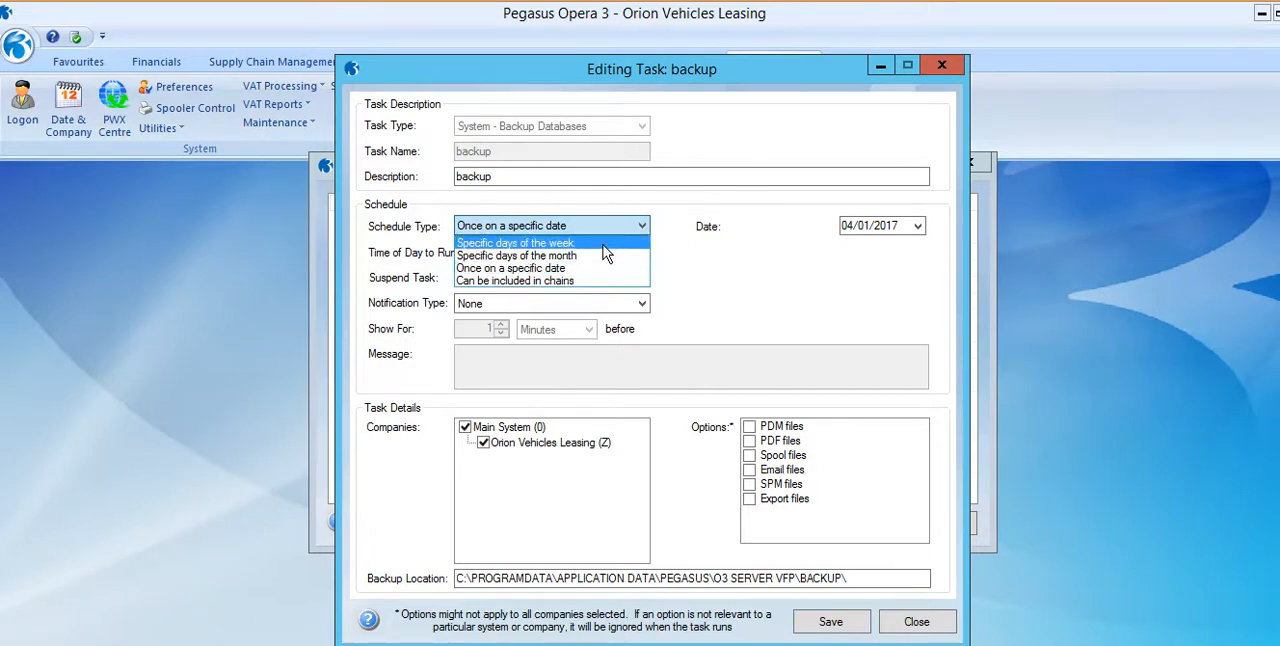
{"action": "left_click", "coordinate": [604, 244]}
{"action": "left_click", "coordinate": [750, 225]}
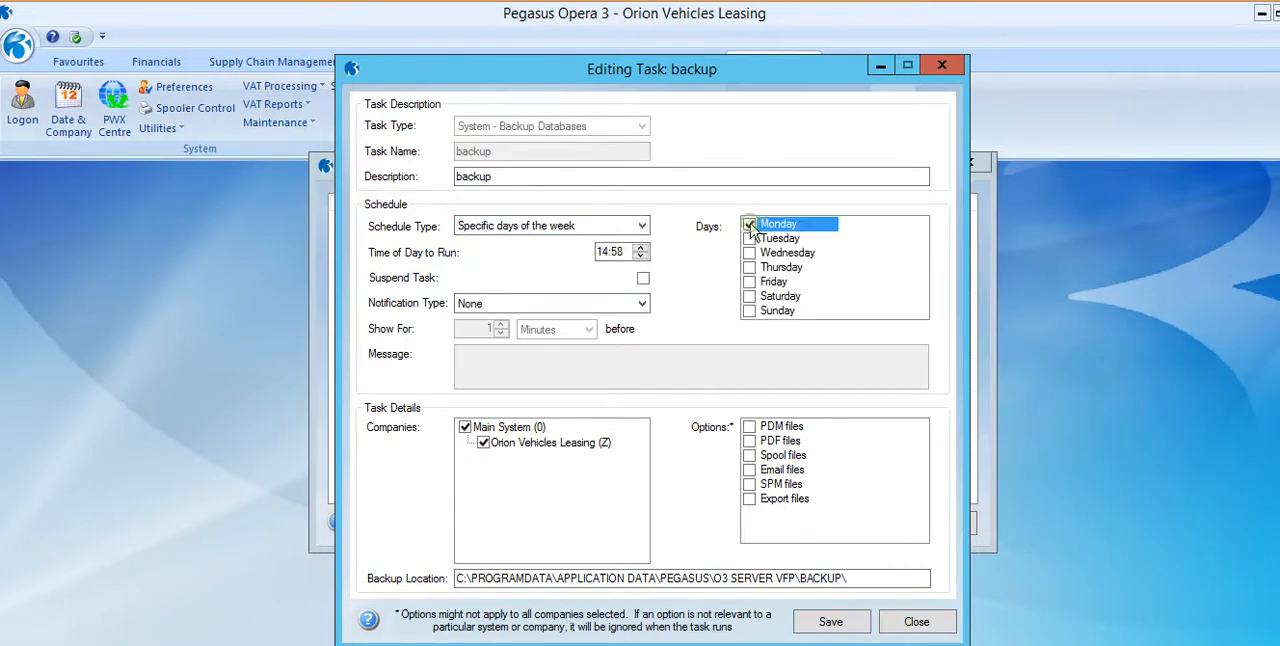
{"action": "left_click", "coordinate": [749, 238]}
{"action": "left_click", "coordinate": [749, 253]}
{"action": "left_click", "coordinate": [749, 267]}
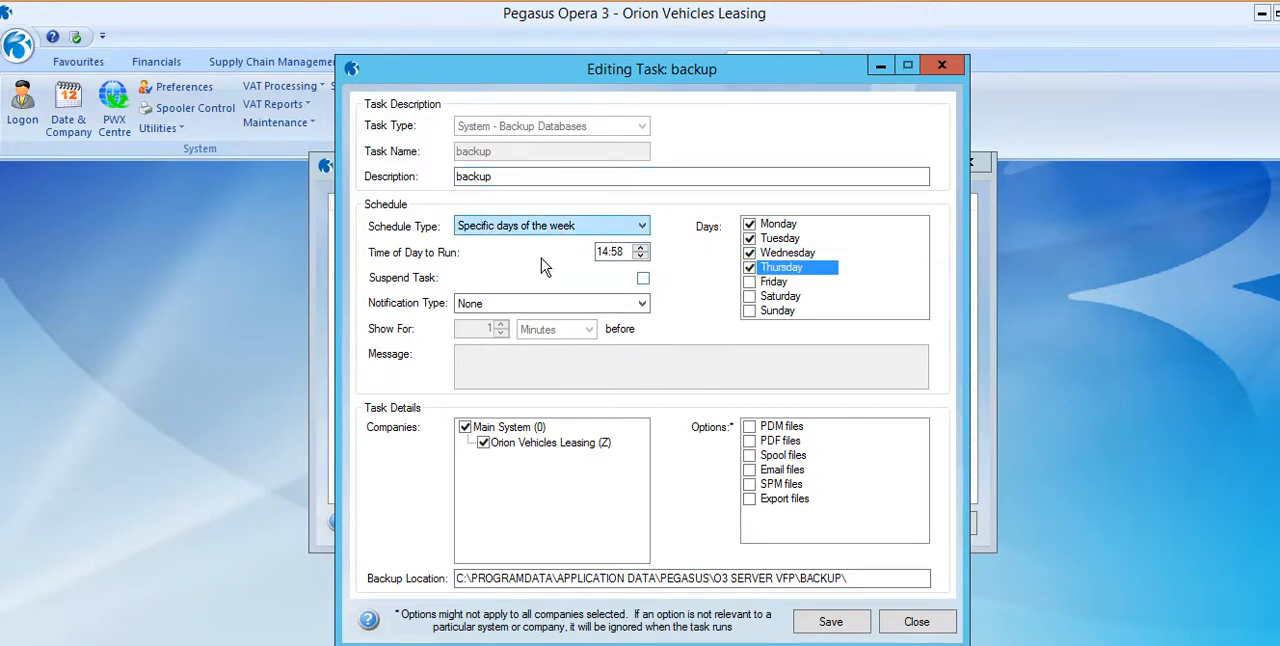
Set the backup task's notification type to Message only and enter the message "please exit opera".
{"action": "left_click", "coordinate": [642, 305]}
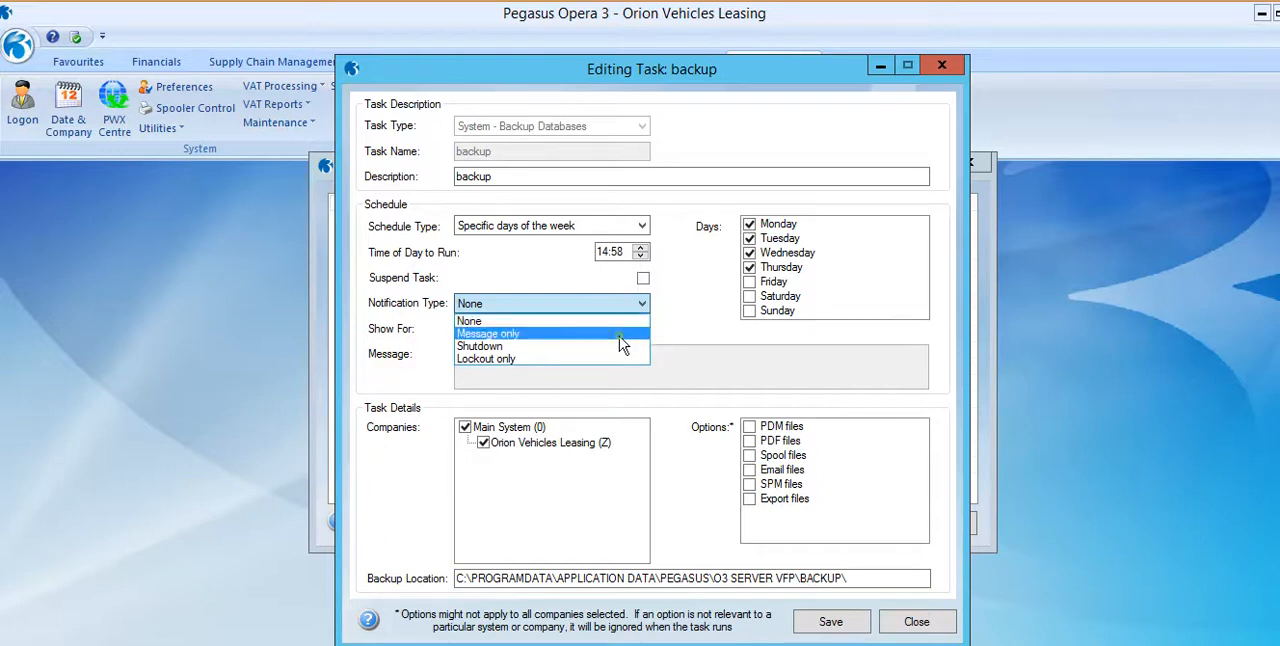
{"action": "left_click", "coordinate": [619, 336]}
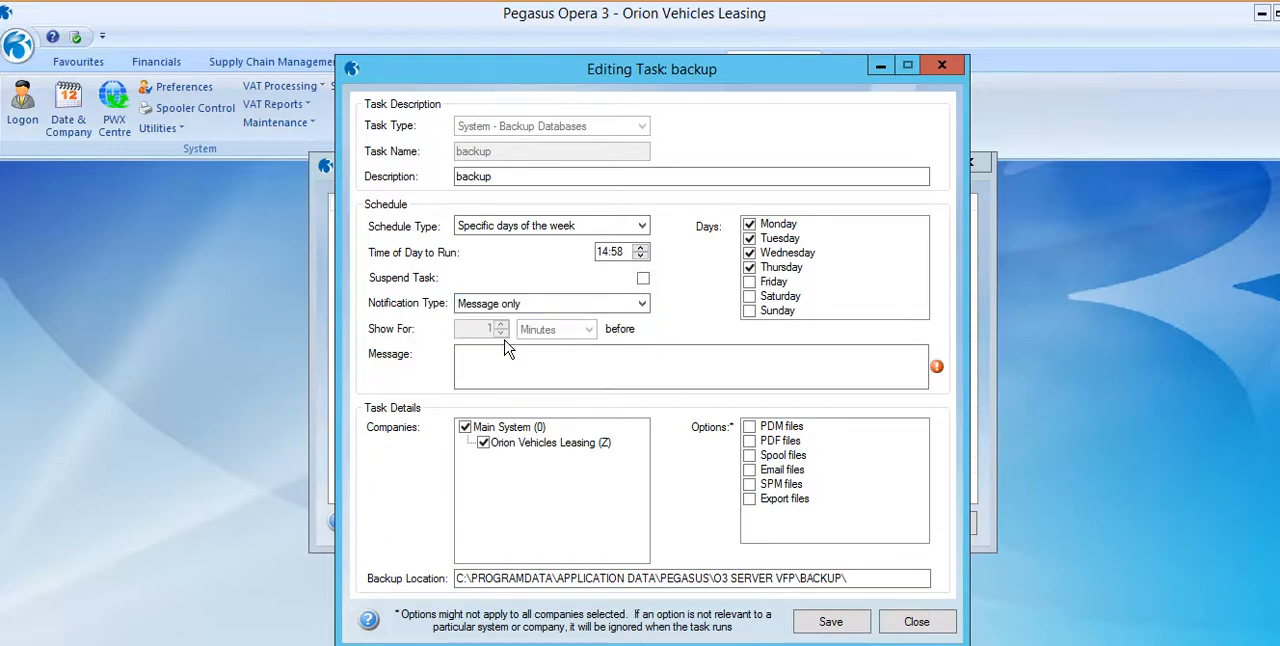
{"action": "left_click", "coordinate": [581, 356]}
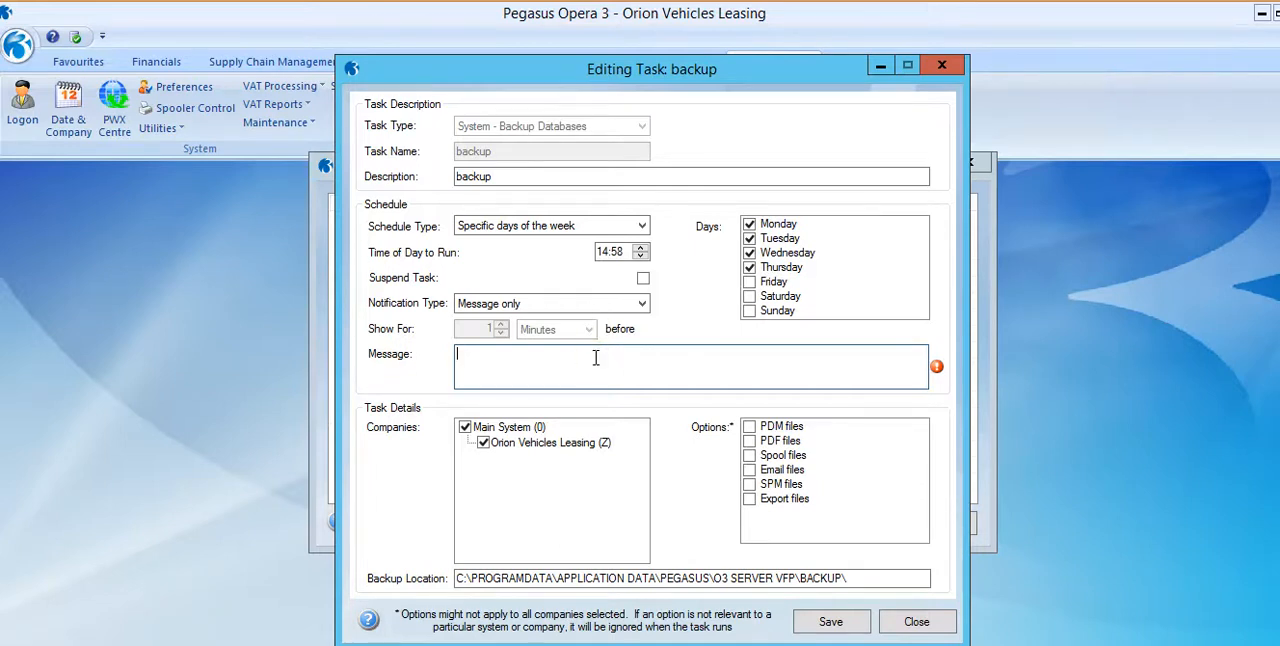
{"action": "type", "text": "please exit opera"}
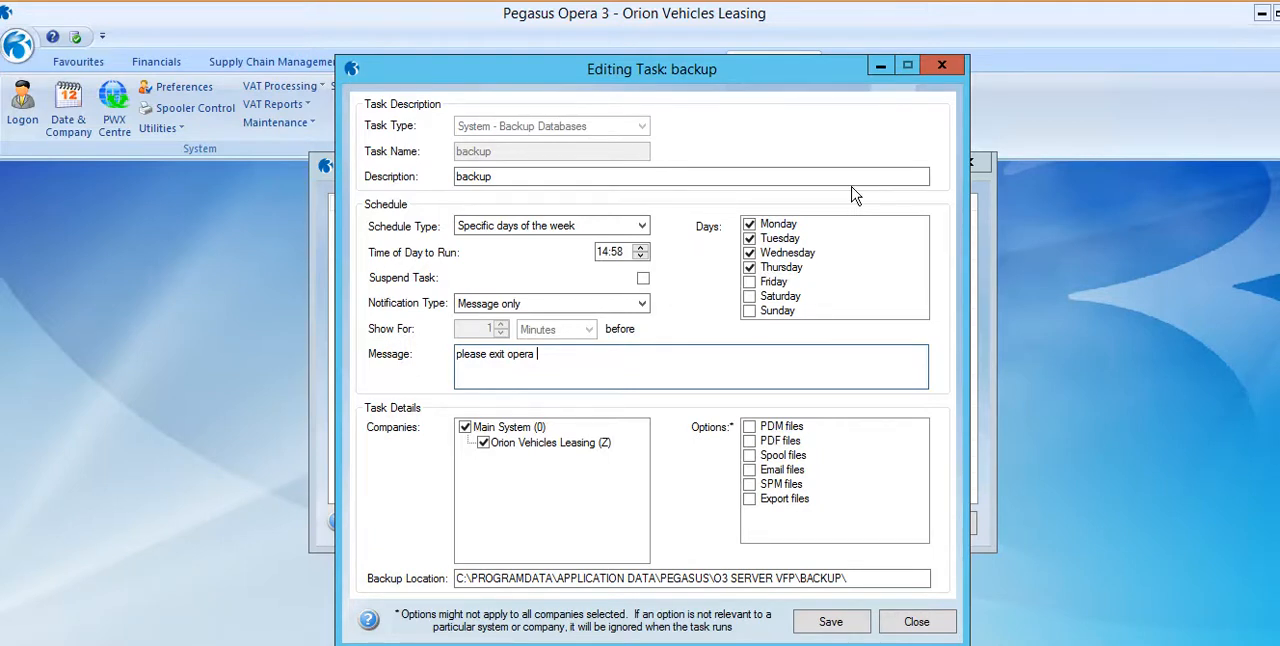
Review the other notification types, discard the changes to the backup task and close the Task Schedule Editor.
{"action": "left_click", "coordinate": [641, 308]}
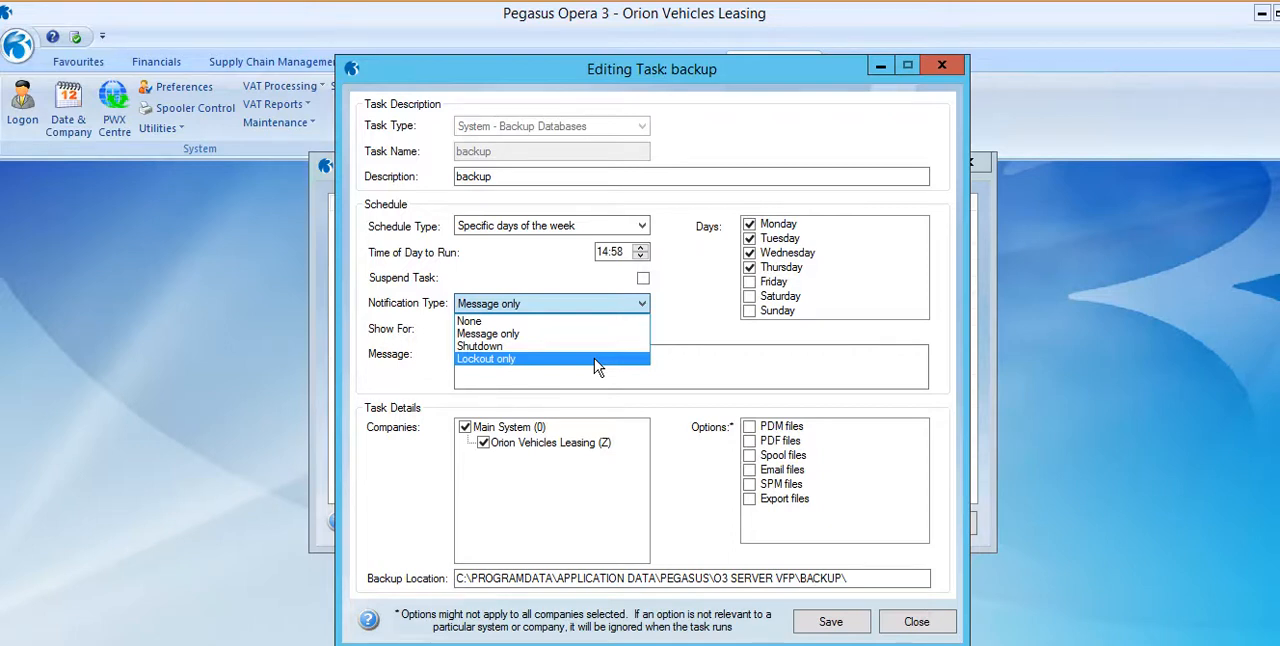
{"action": "left_click", "coordinate": [918, 621]}
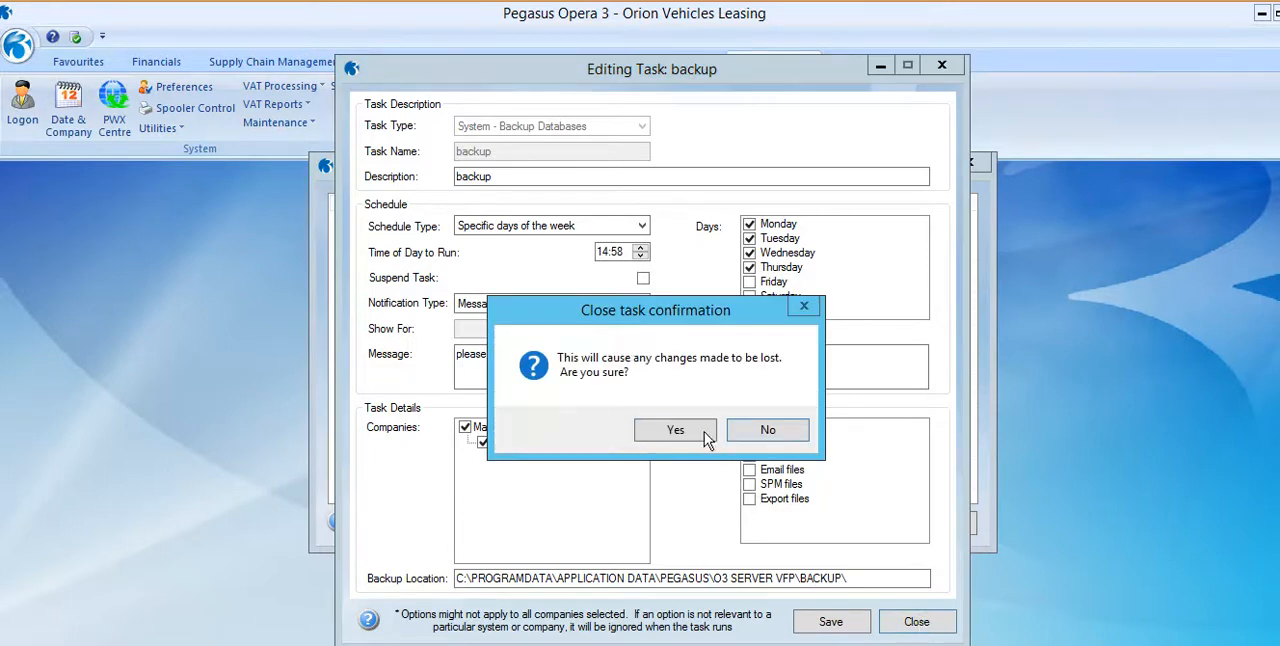
{"action": "left_click", "coordinate": [705, 432]}
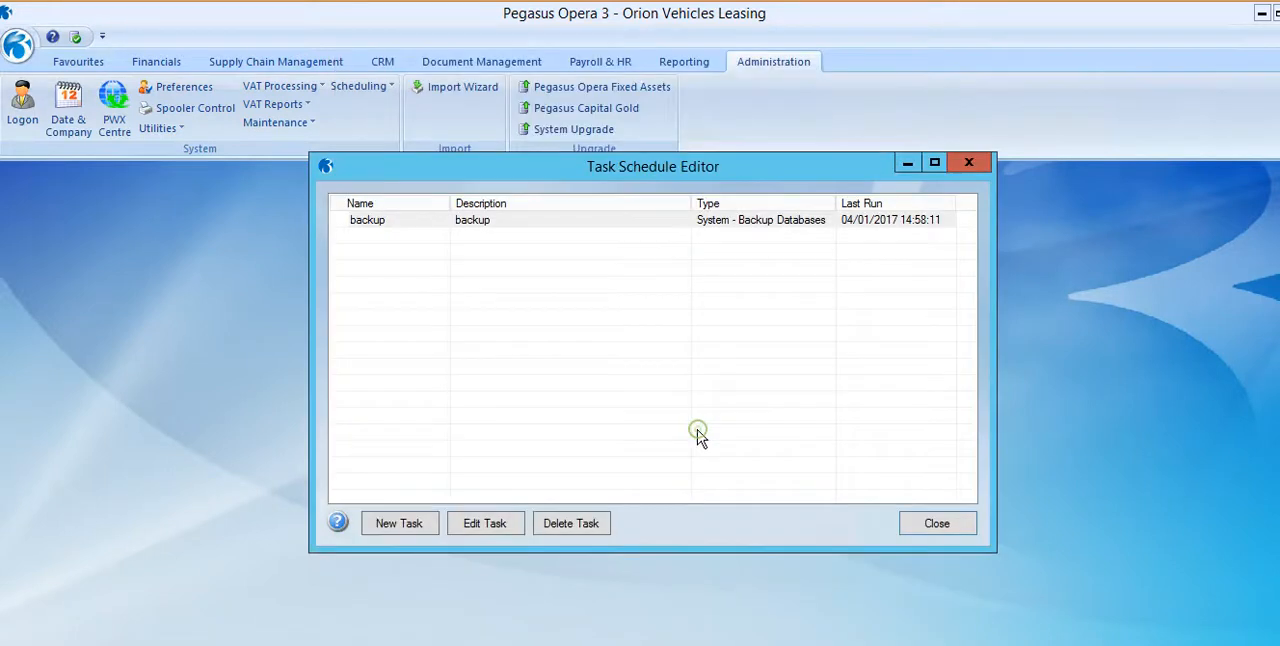
{"action": "left_click", "coordinate": [937, 524]}
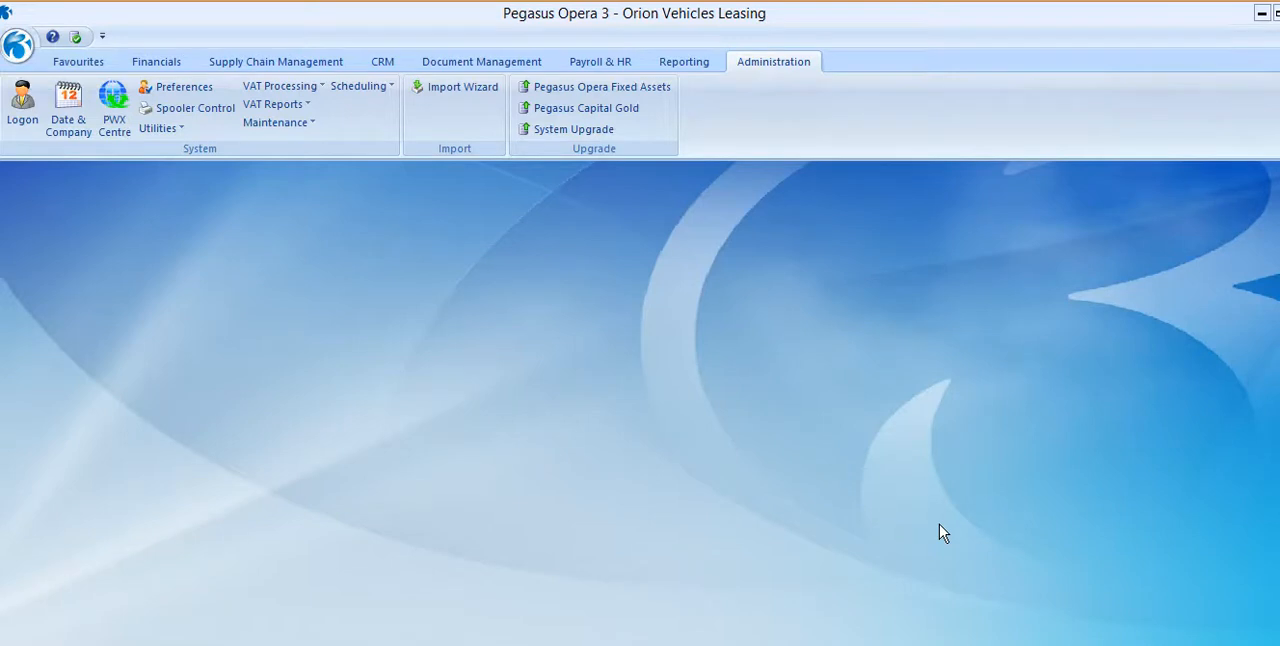
Open the scheduled shutdowns and review the Weekly Backup entry's general settings, distribution and place in the list.
{"action": "left_click", "coordinate": [372, 88]}
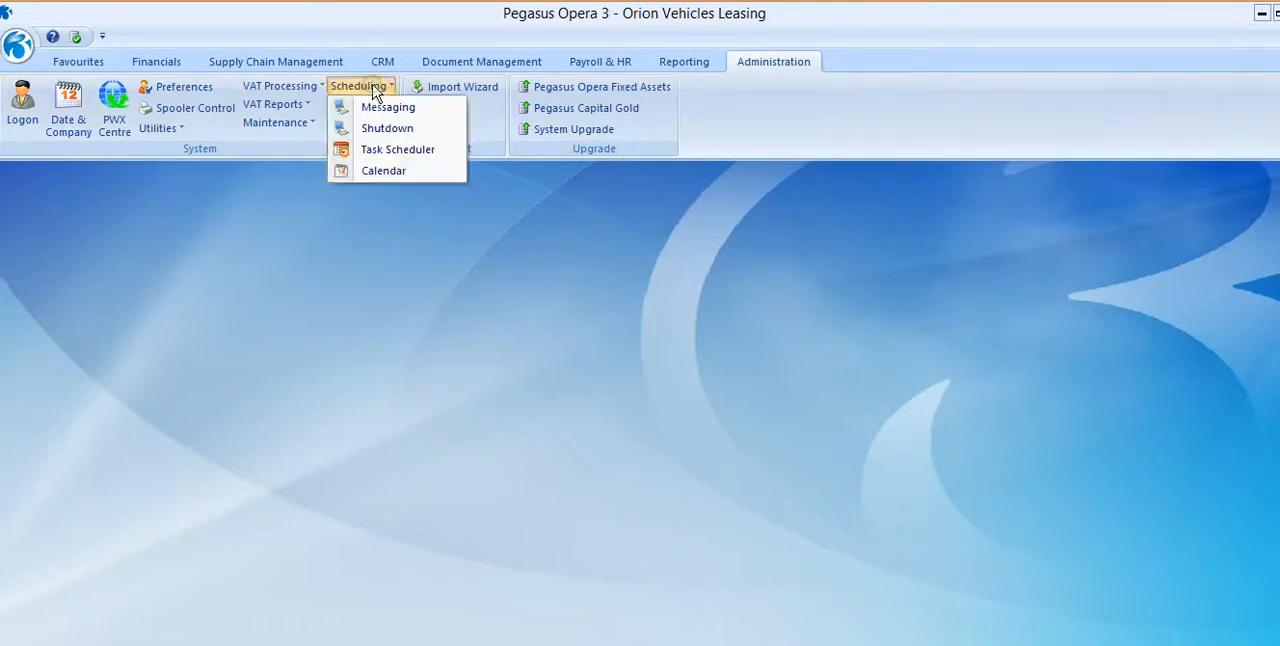
{"action": "left_click", "coordinate": [401, 133]}
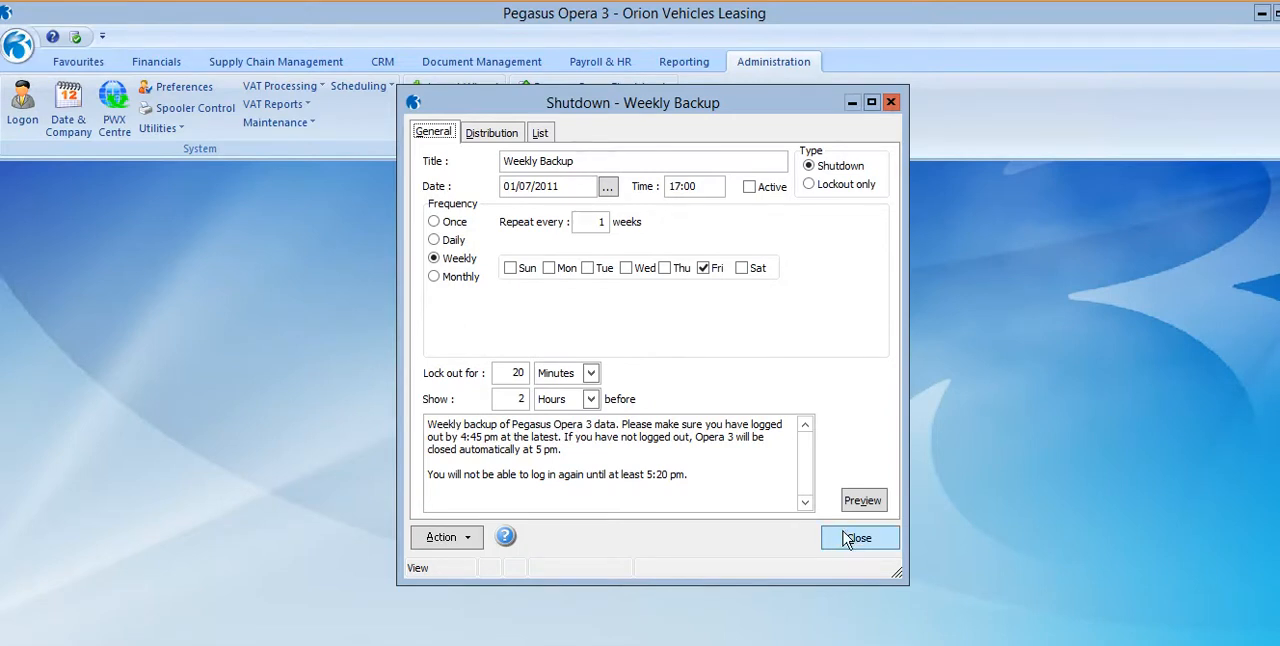
{"action": "left_click", "coordinate": [508, 131]}
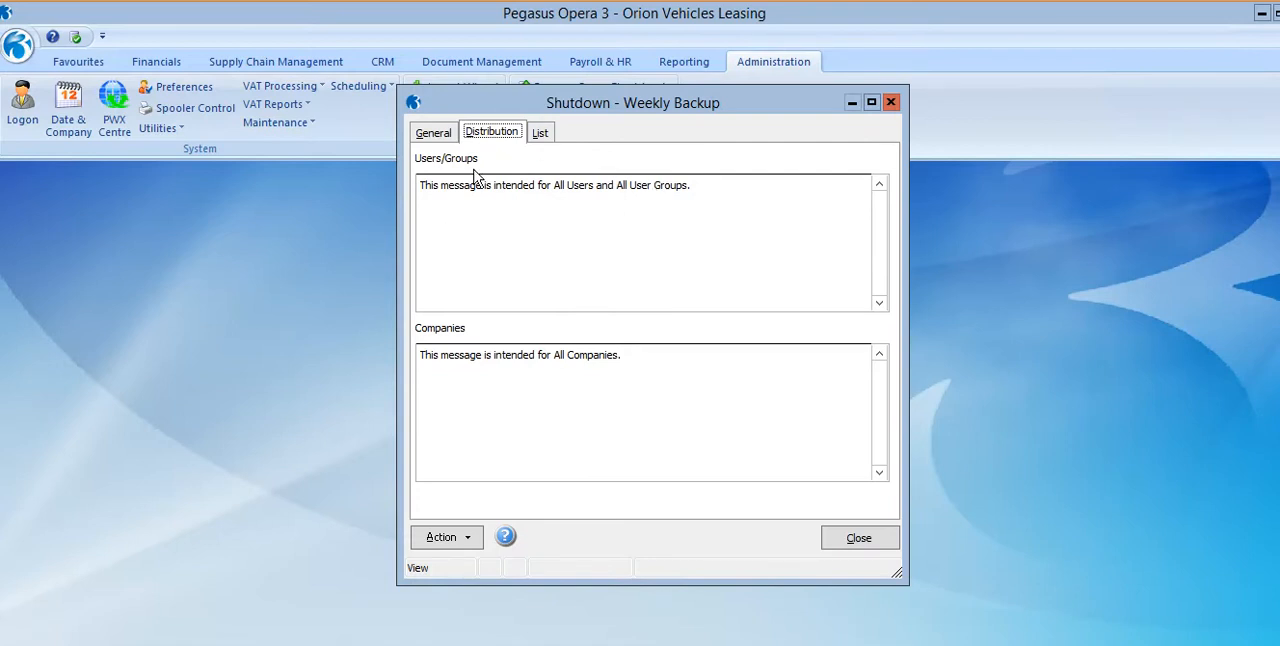
{"action": "left_click", "coordinate": [436, 136]}
{"action": "left_click", "coordinate": [540, 133]}
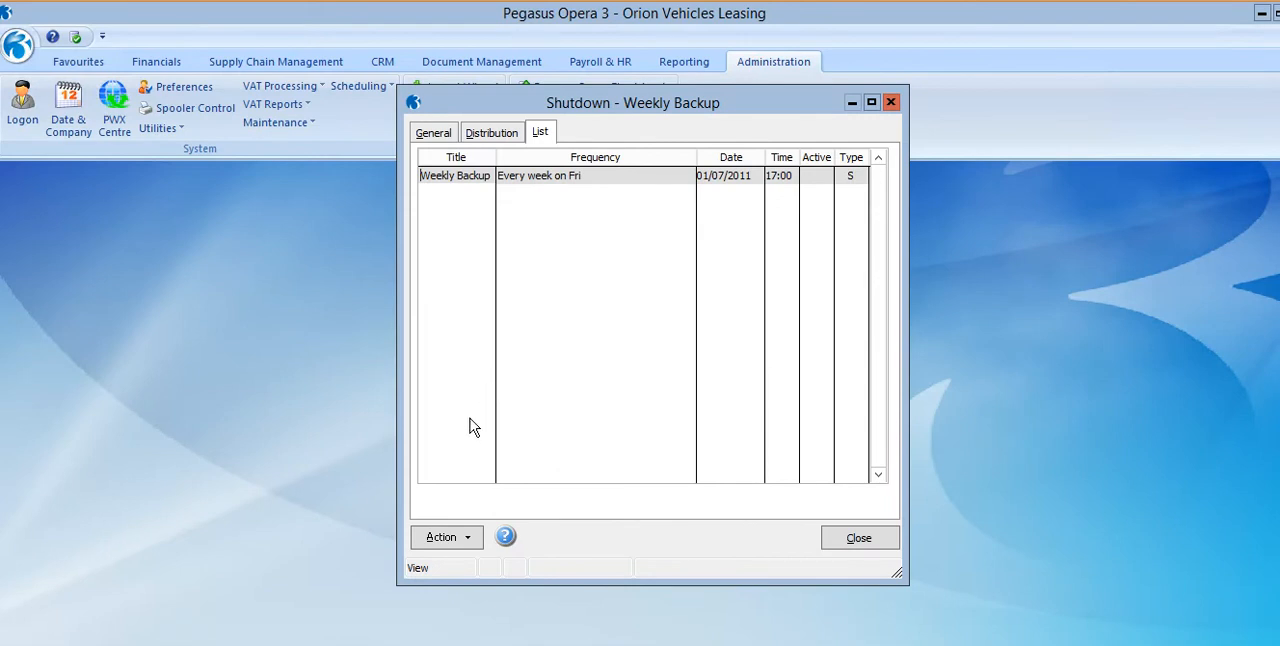
Create a new shutdown entry with the title "month end".
{"action": "key", "text": "ctrl+n"}
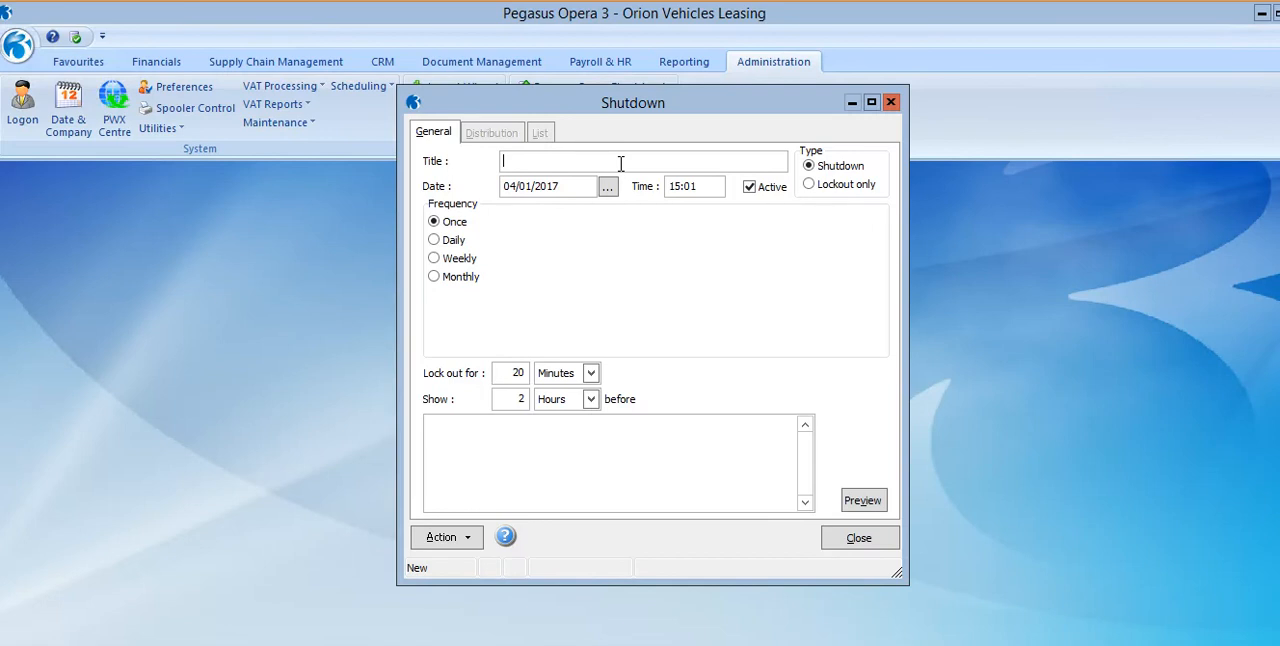
{"action": "type", "text": "month end"}
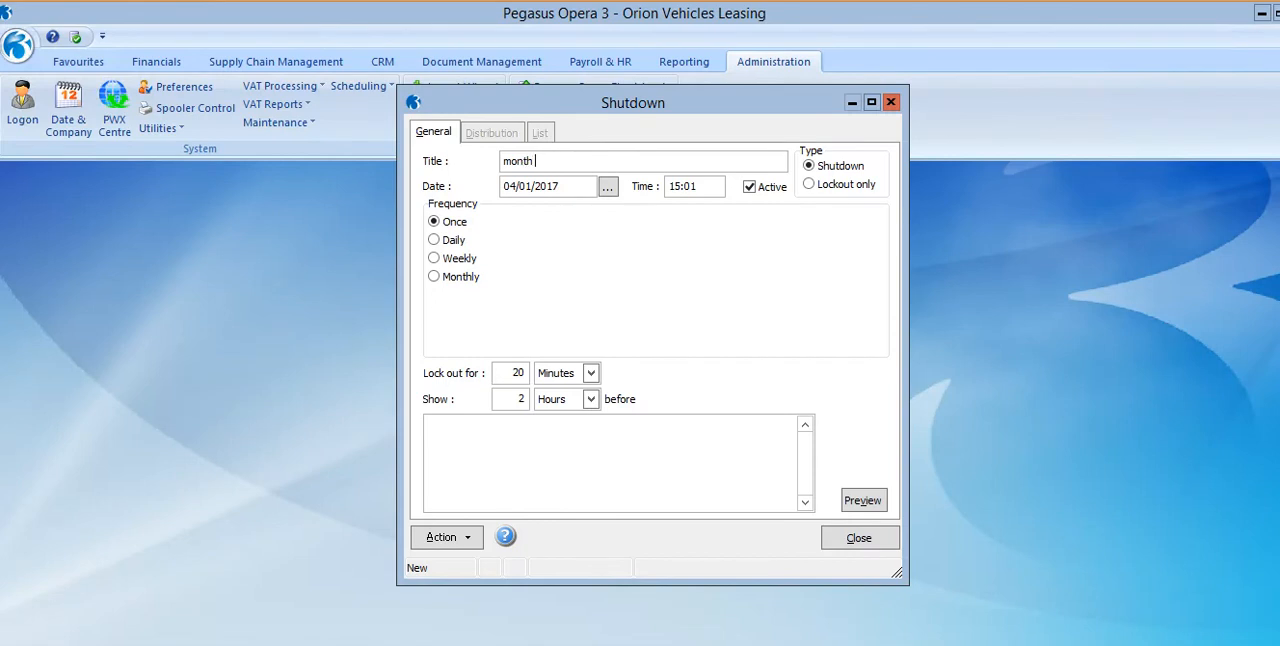